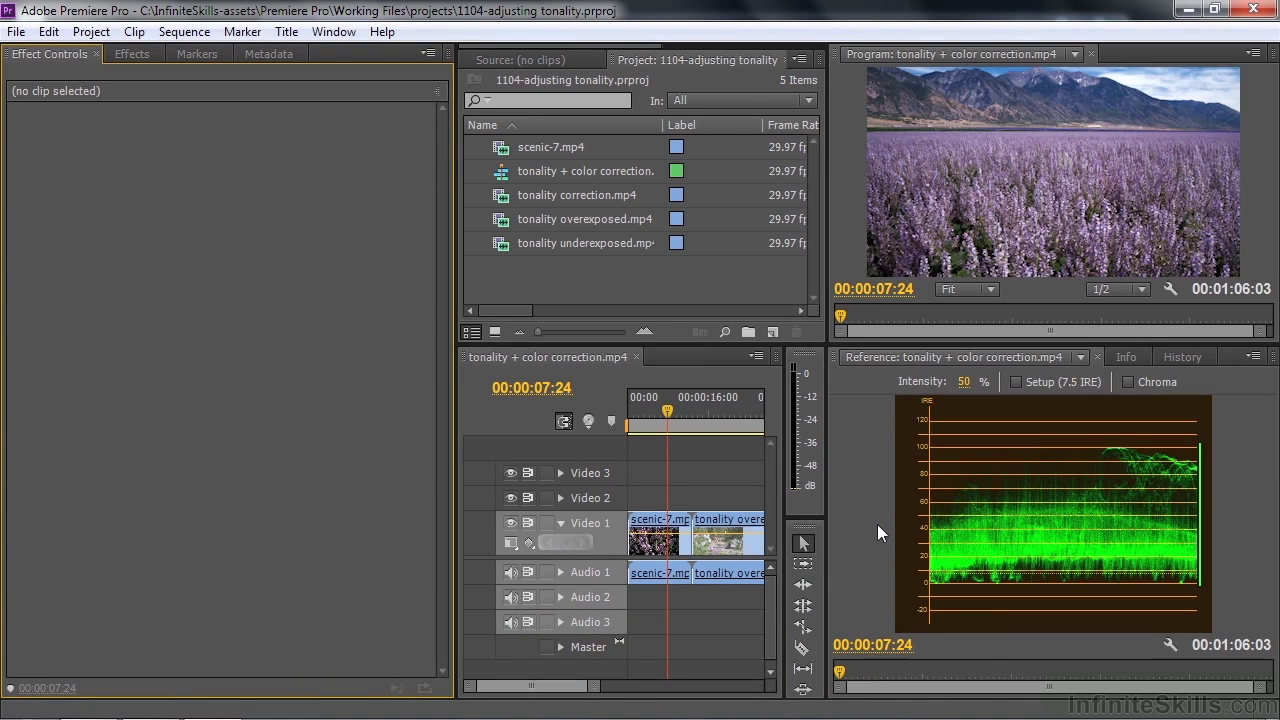
Step: Step through the scenic, overexposed, underexposed and corrected clips in the sequence and examine each one's luma waveform
left_click(648, 530)
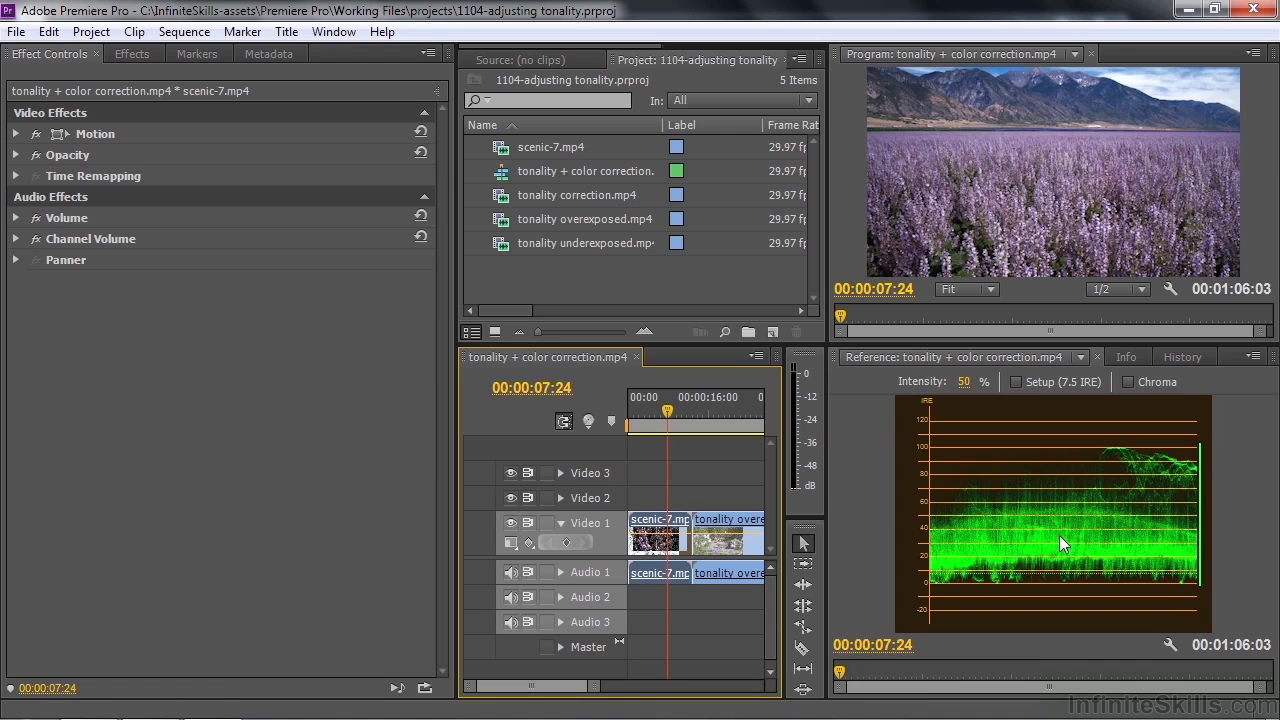
key("Down")
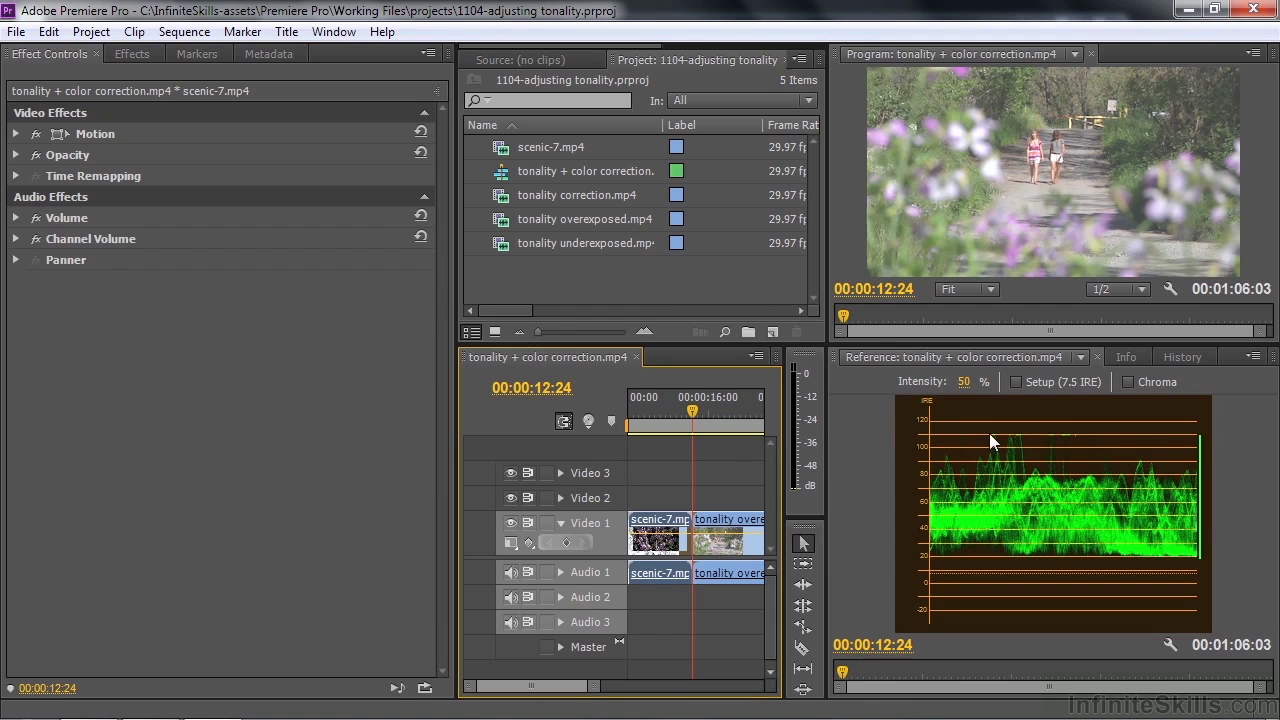
key("Down")
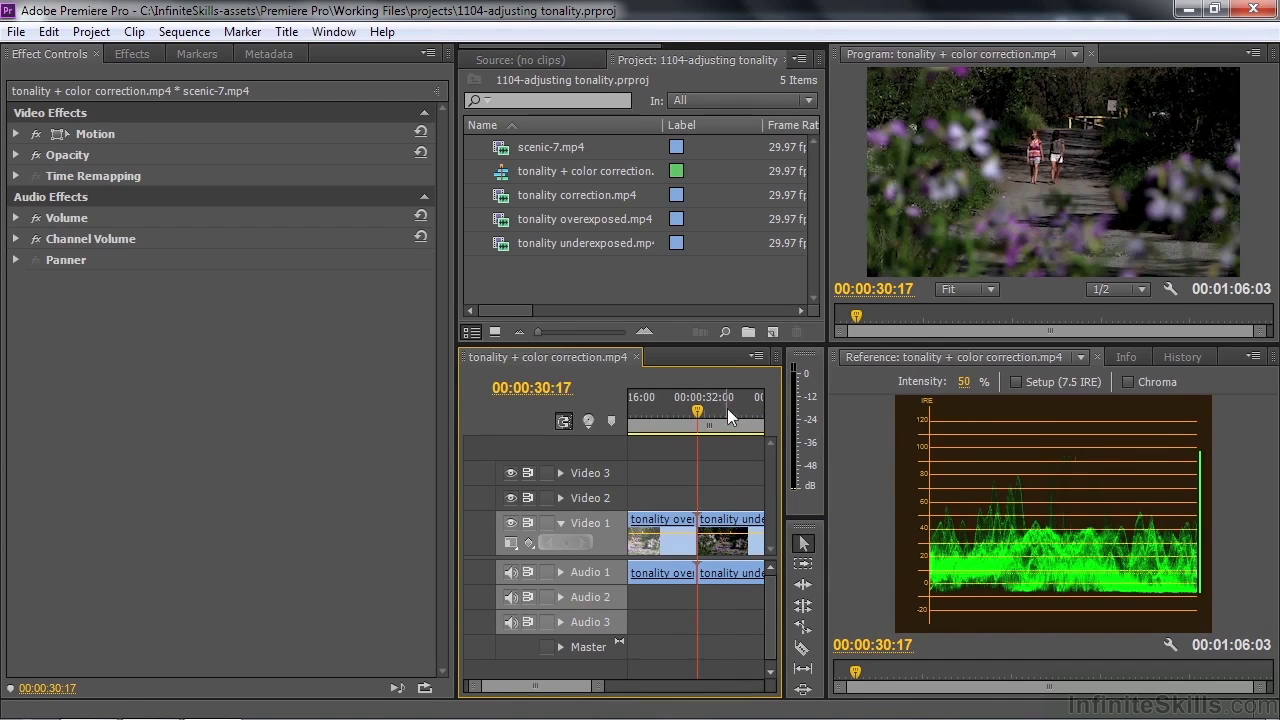
left_click(727, 408)
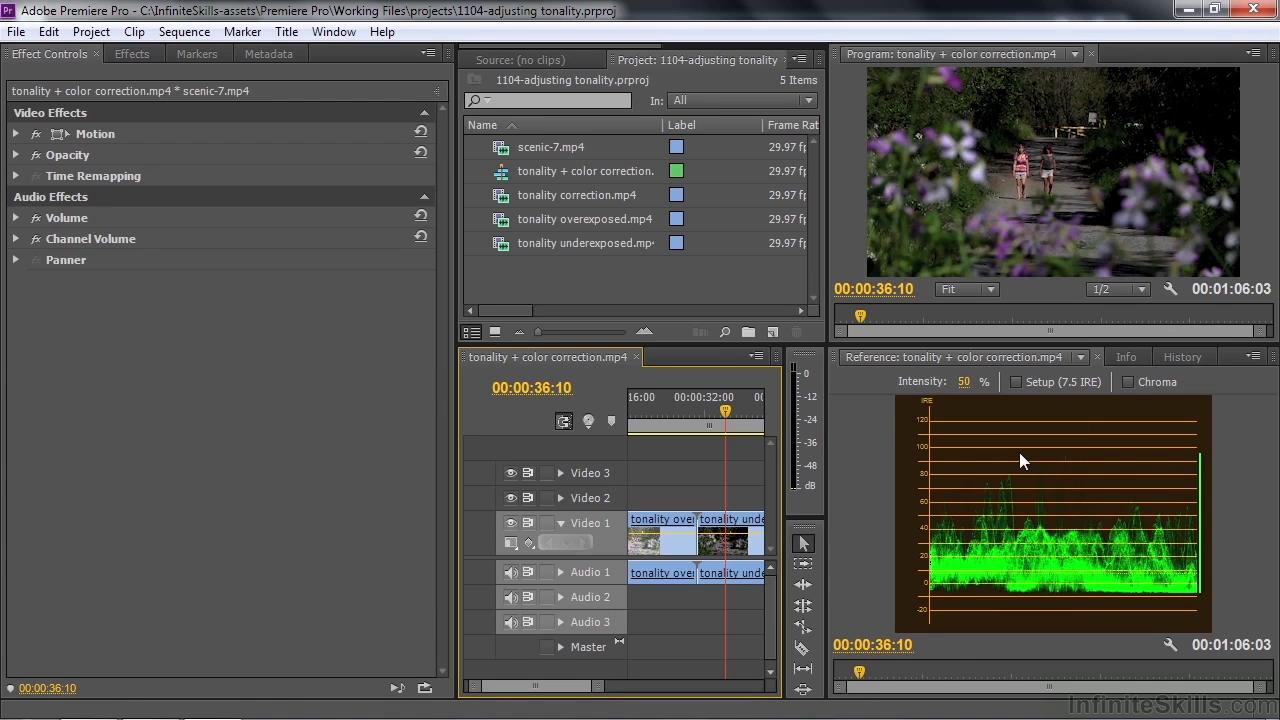
key("Down")
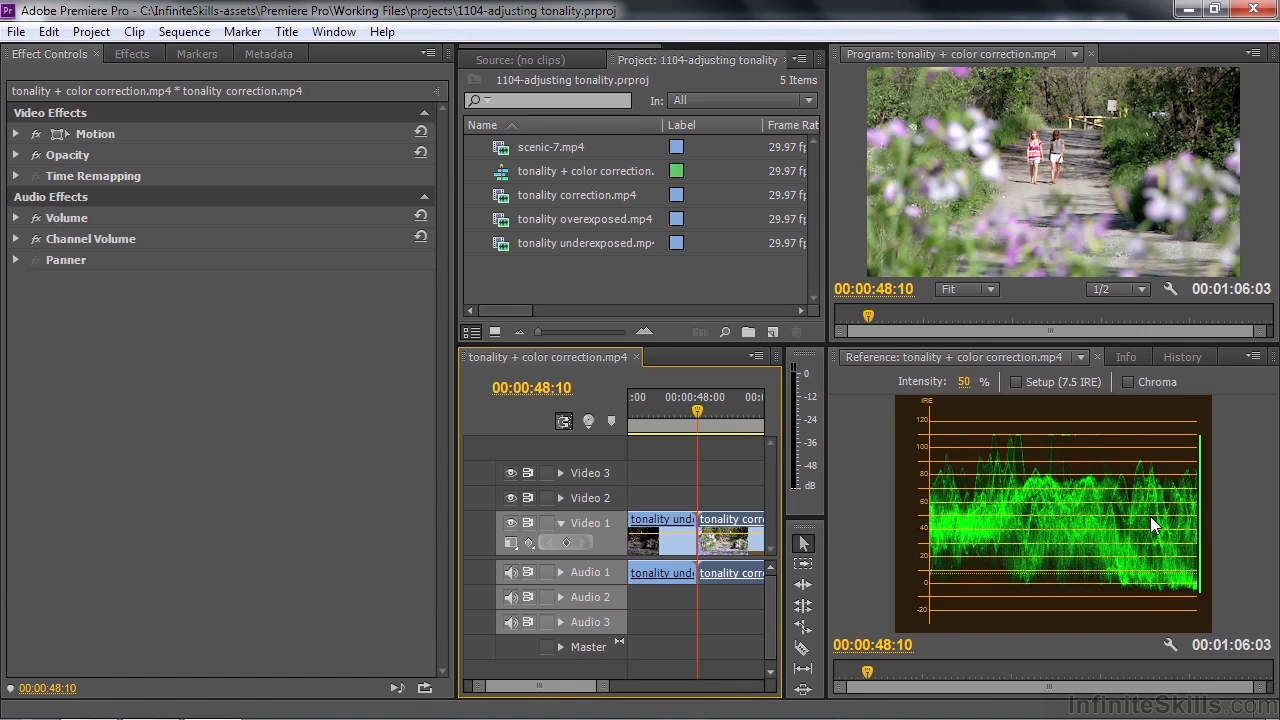
Step: Apply the Fast Color Corrector to the underexposed clip with the playhead at 00:00:37:18 and show the effect's settings
key("Home")
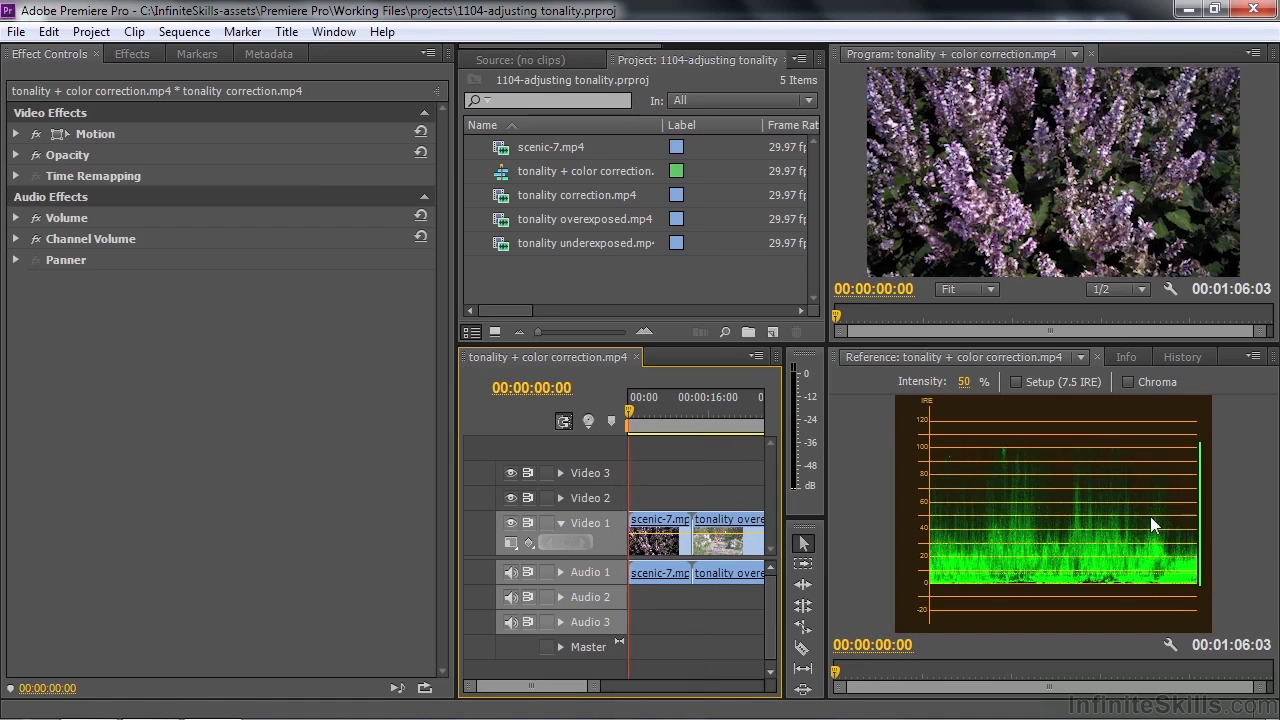
scroll(566, 683, "down", 3)
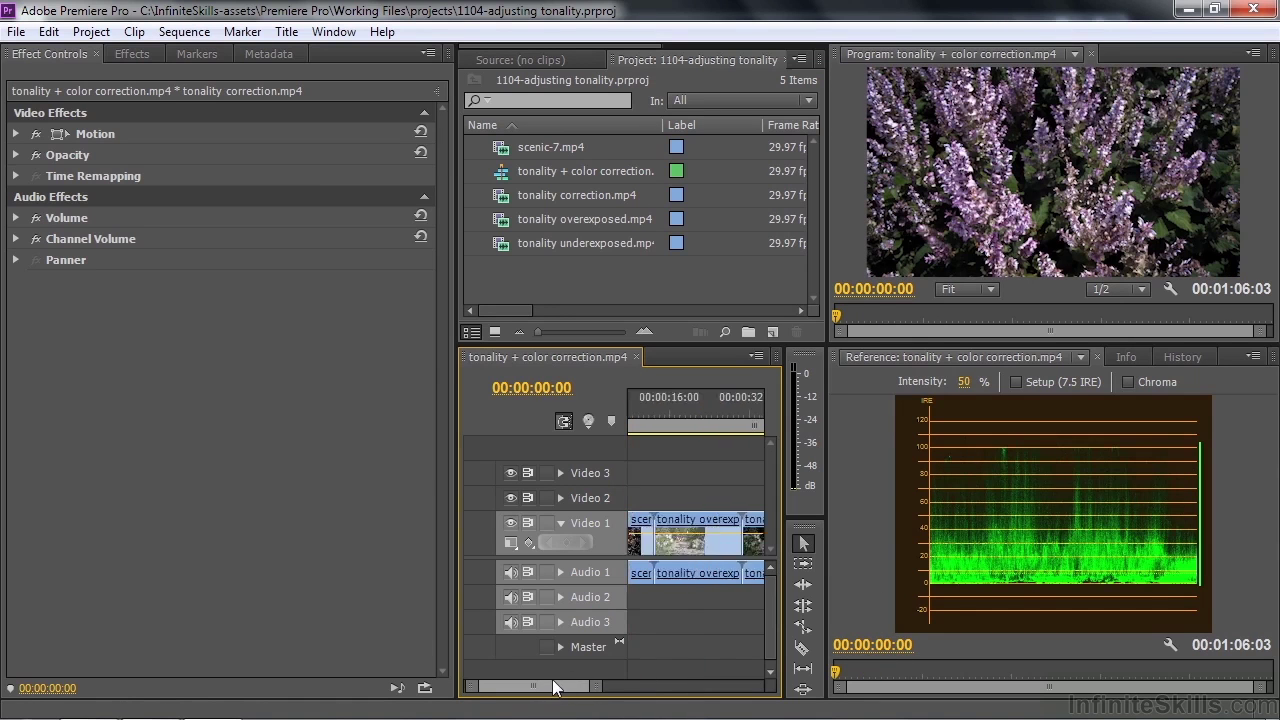
left_click(661, 412)
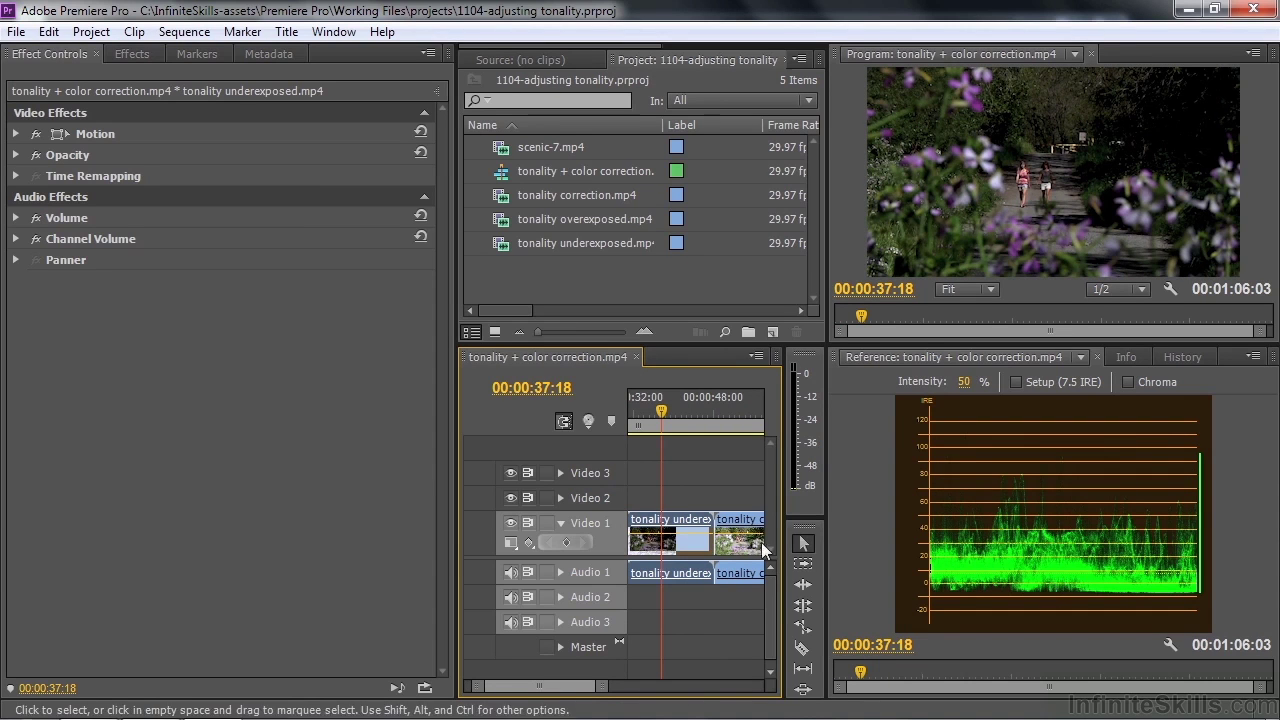
left_click(131, 53)
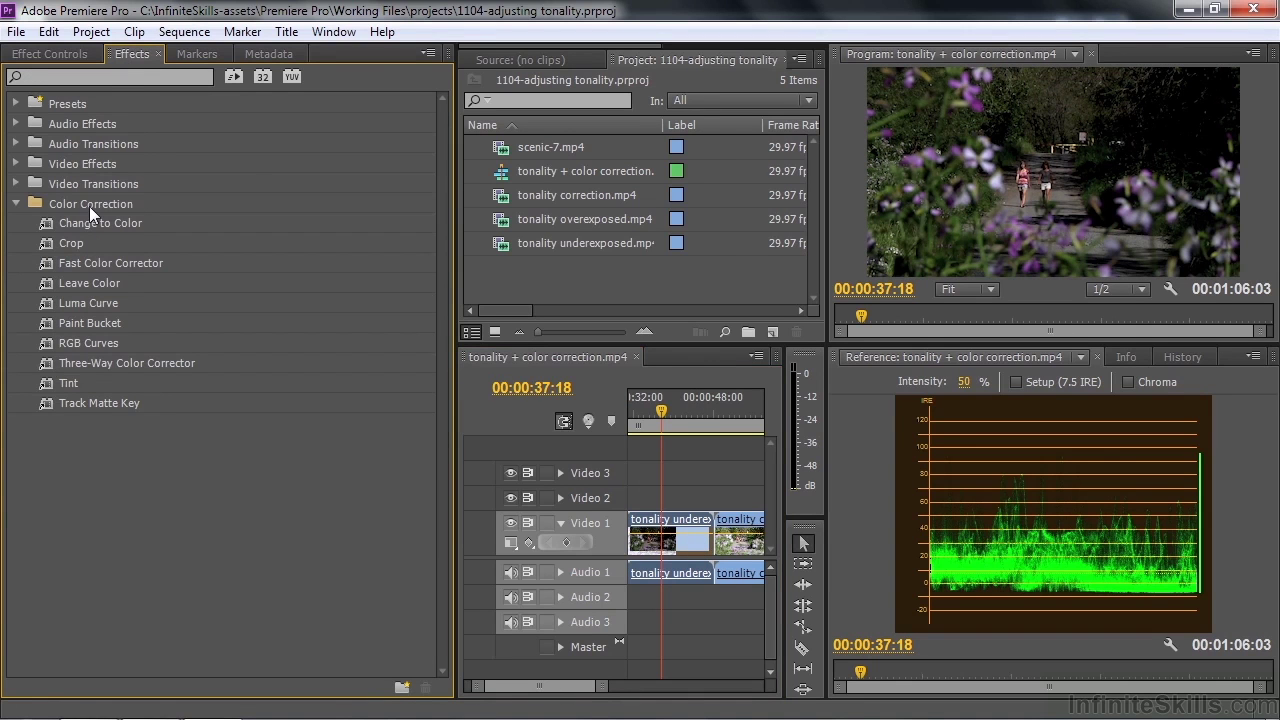
left_click(44, 262)
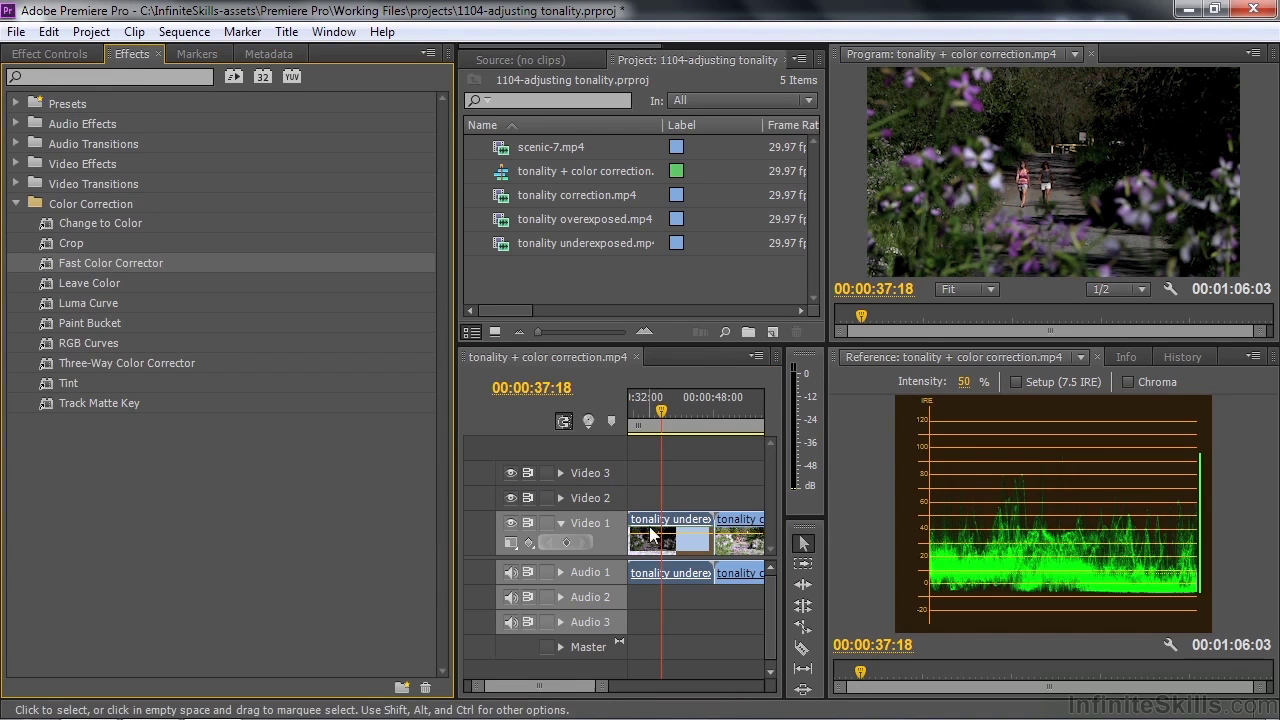
left_click(33, 56)
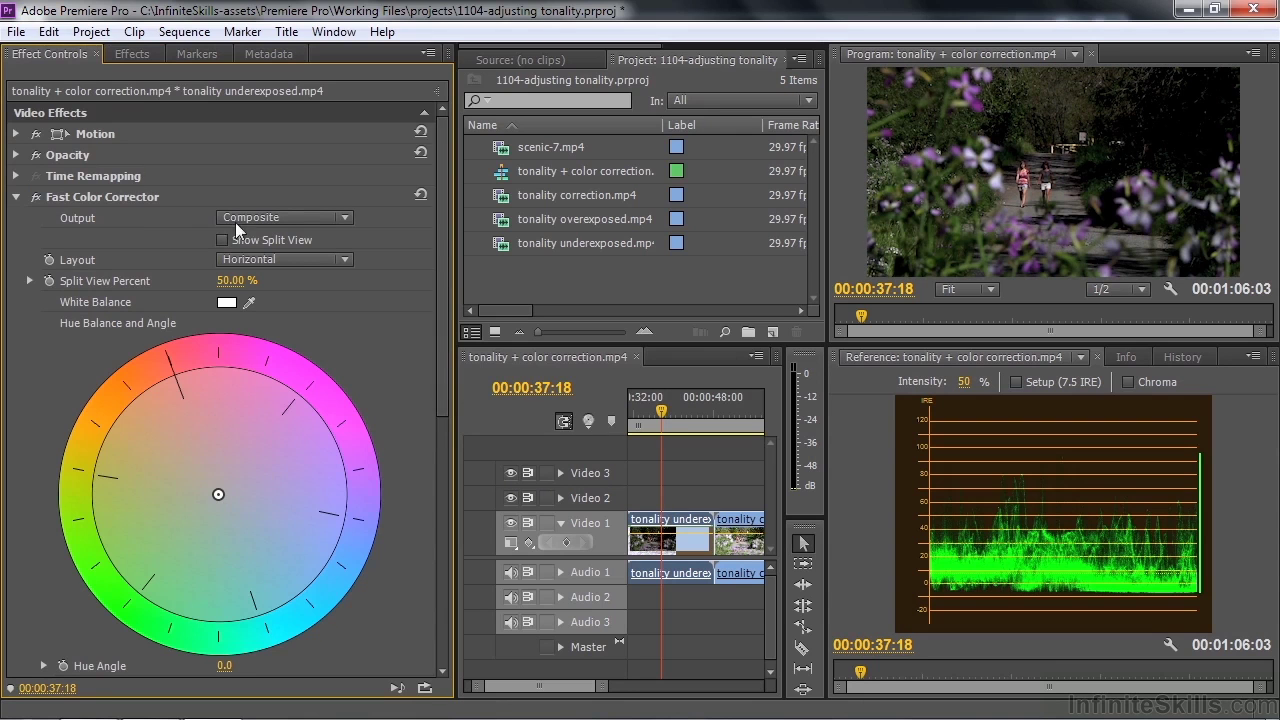
Step: Adjust the Fast Color Corrector levels: input white 205.32, input gray 1.10, and output black raised to 21.19 and returned to 0
left_click_drag(444, 283, 430, 533)
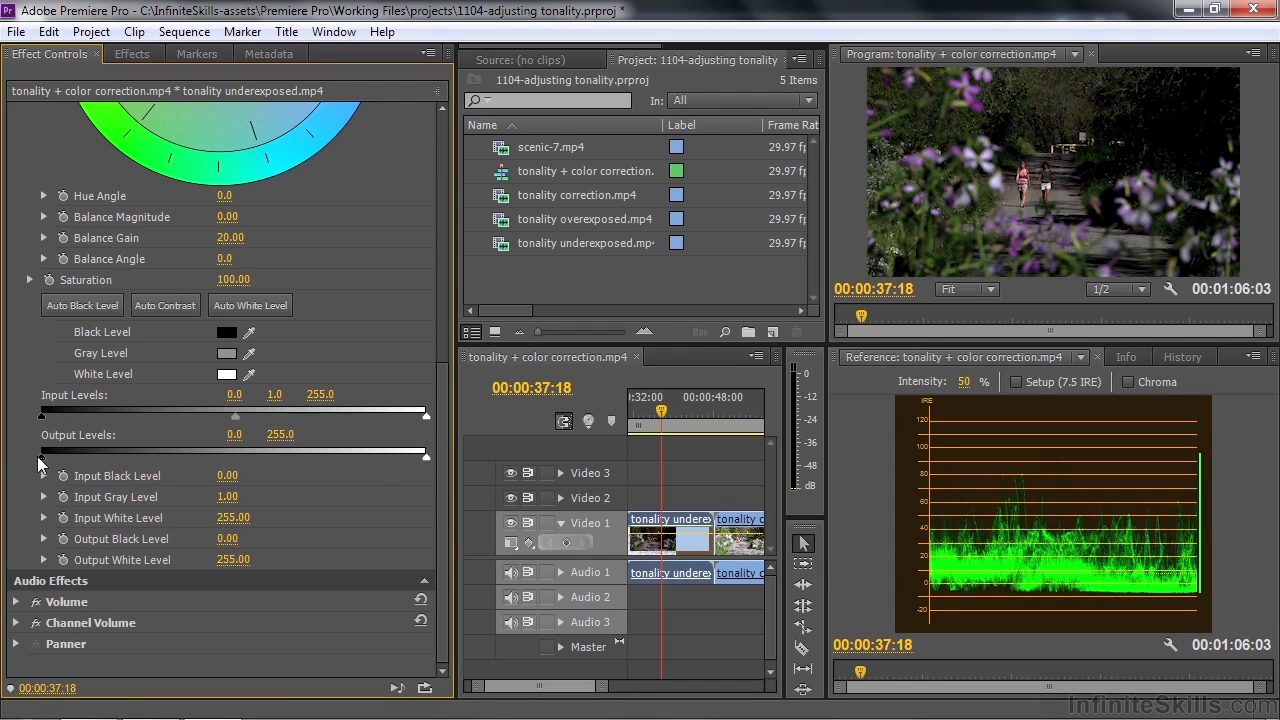
left_click_drag(39, 457, 68, 459)
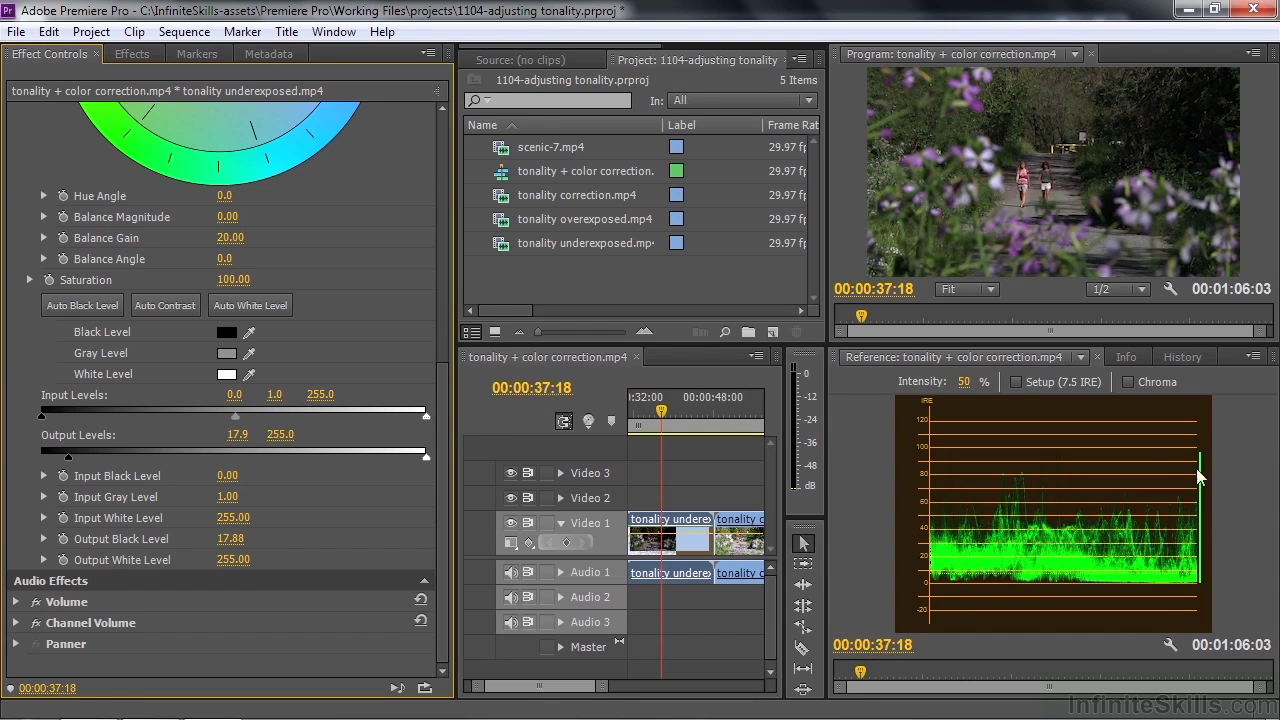
left_click_drag(426, 418, 351, 416)
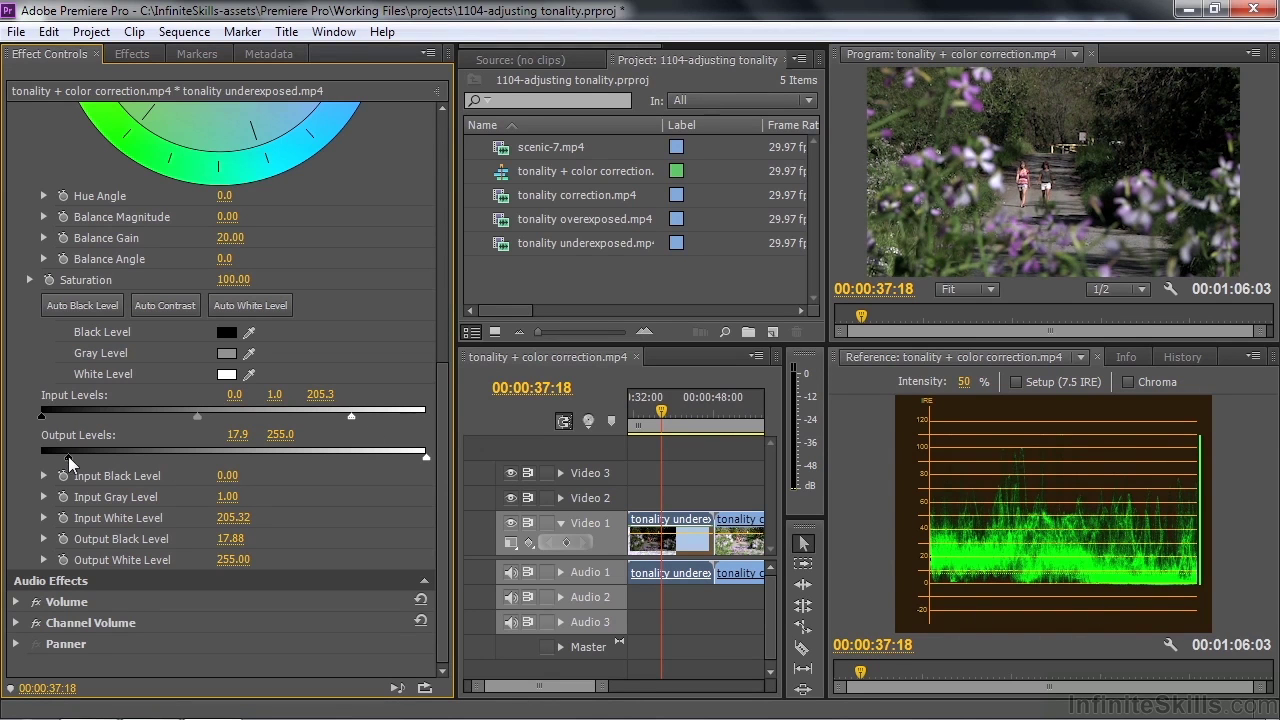
left_click_drag(66, 455, 73, 455)
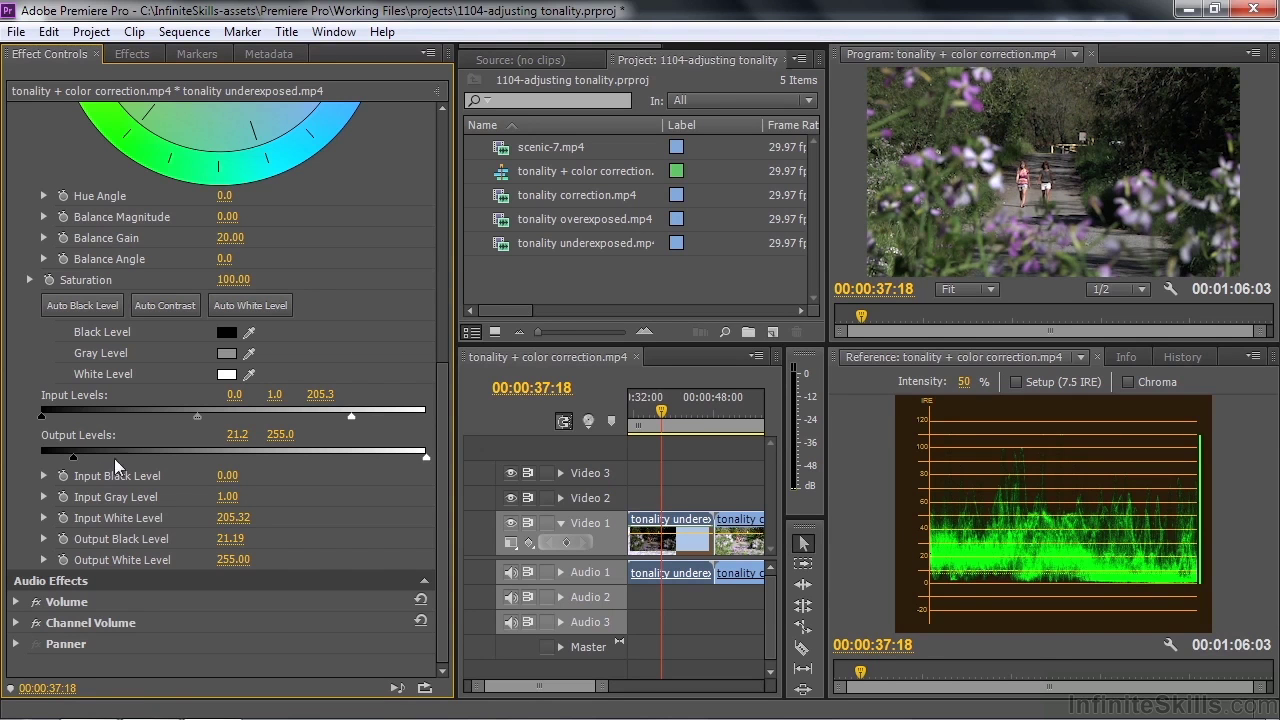
left_click_drag(196, 416, 202, 417)
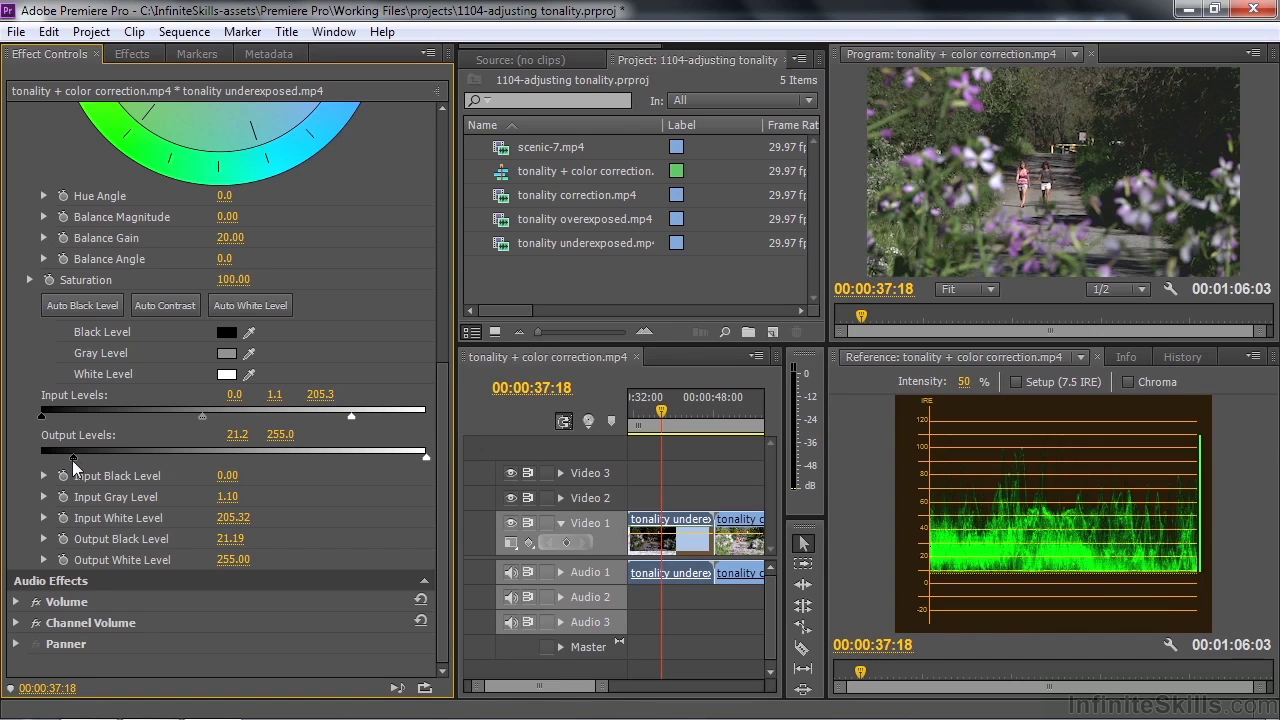
left_click_drag(73, 459, 38, 490)
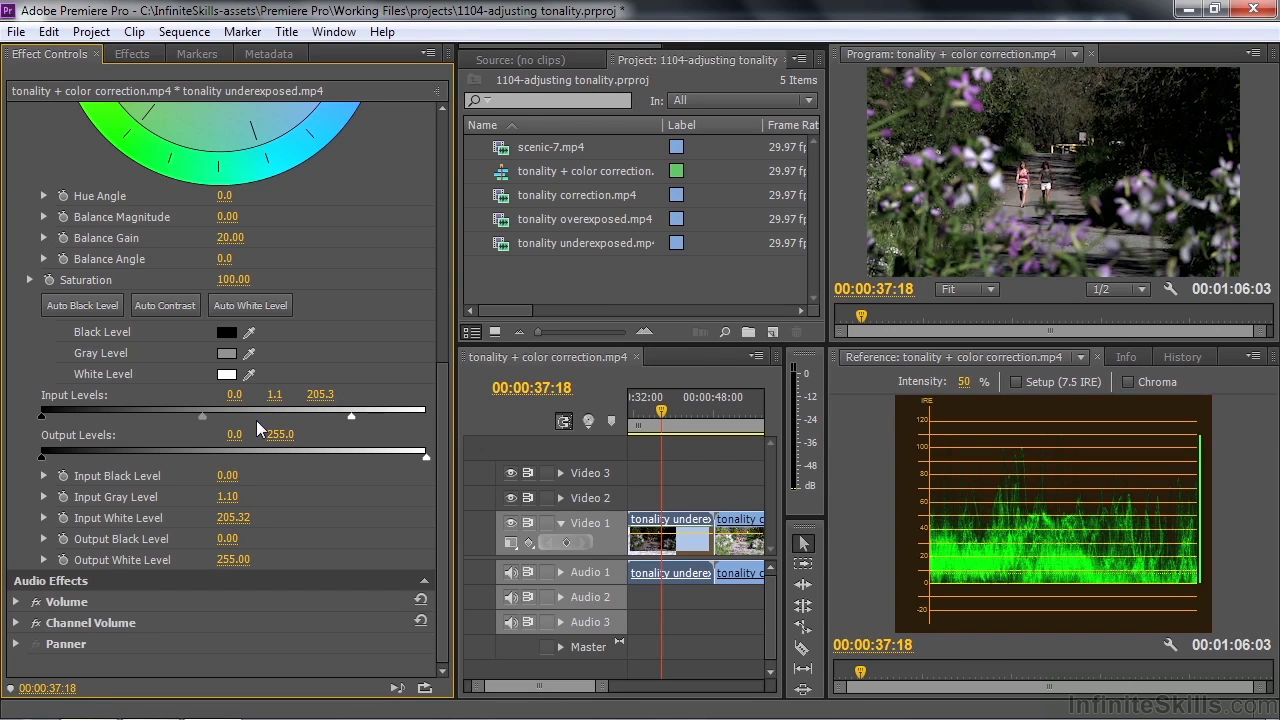
Step: Remove the Fast Color Corrector effect from the underexposed clip
left_click_drag(441, 495, 433, 195)
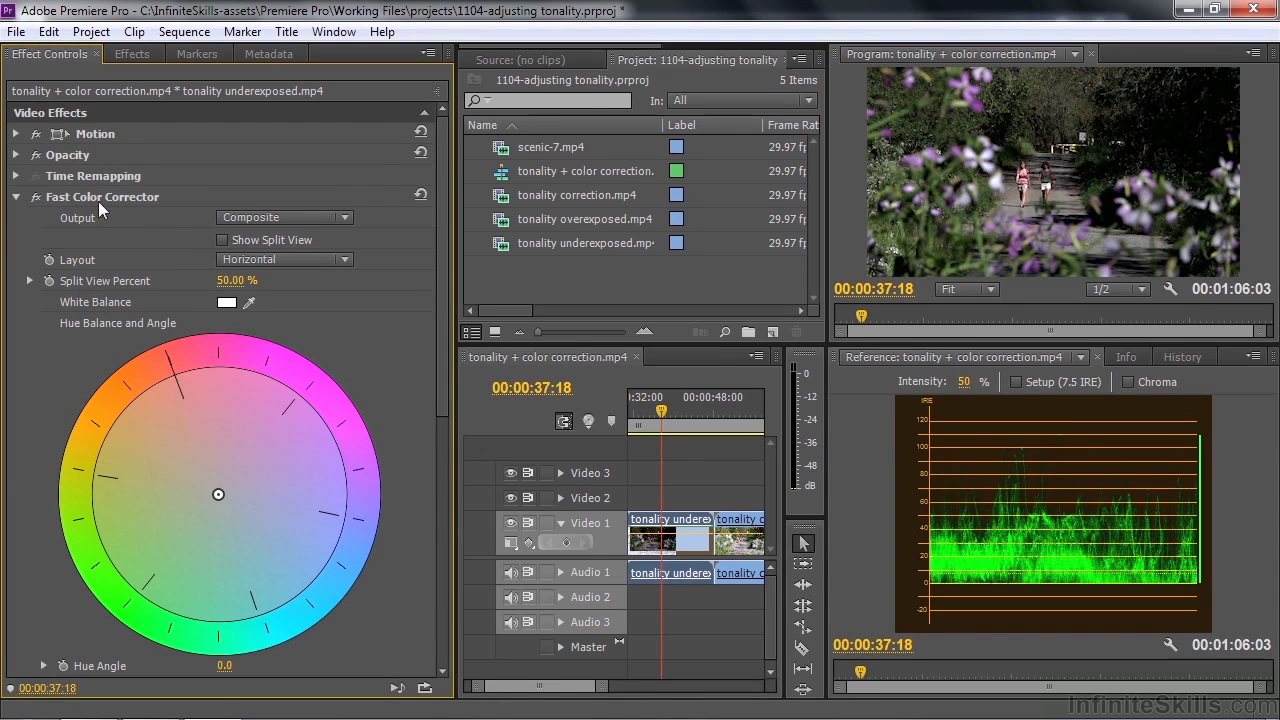
left_click(53, 198)
key("Delete")
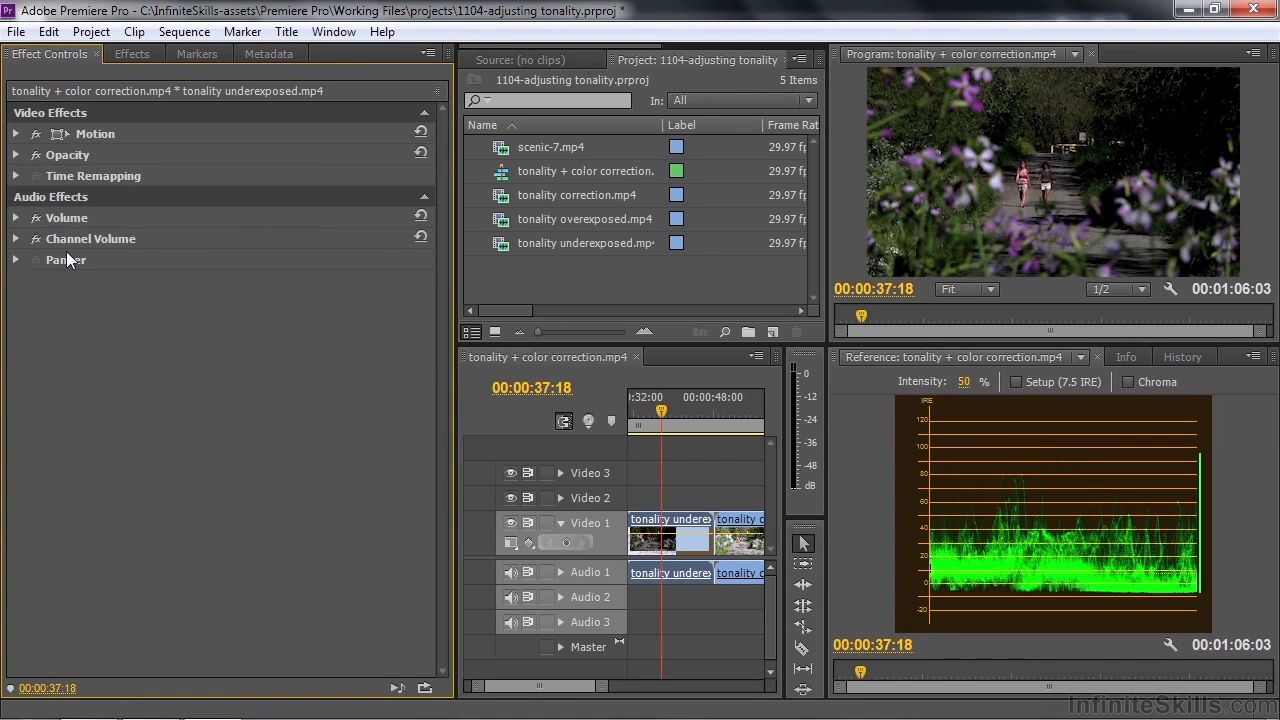
Step: Apply the Luma Curve effect to scenic-7.mp4 with the playhead at 00:00:10:06 and show the effect's settings
left_click(610, 385)
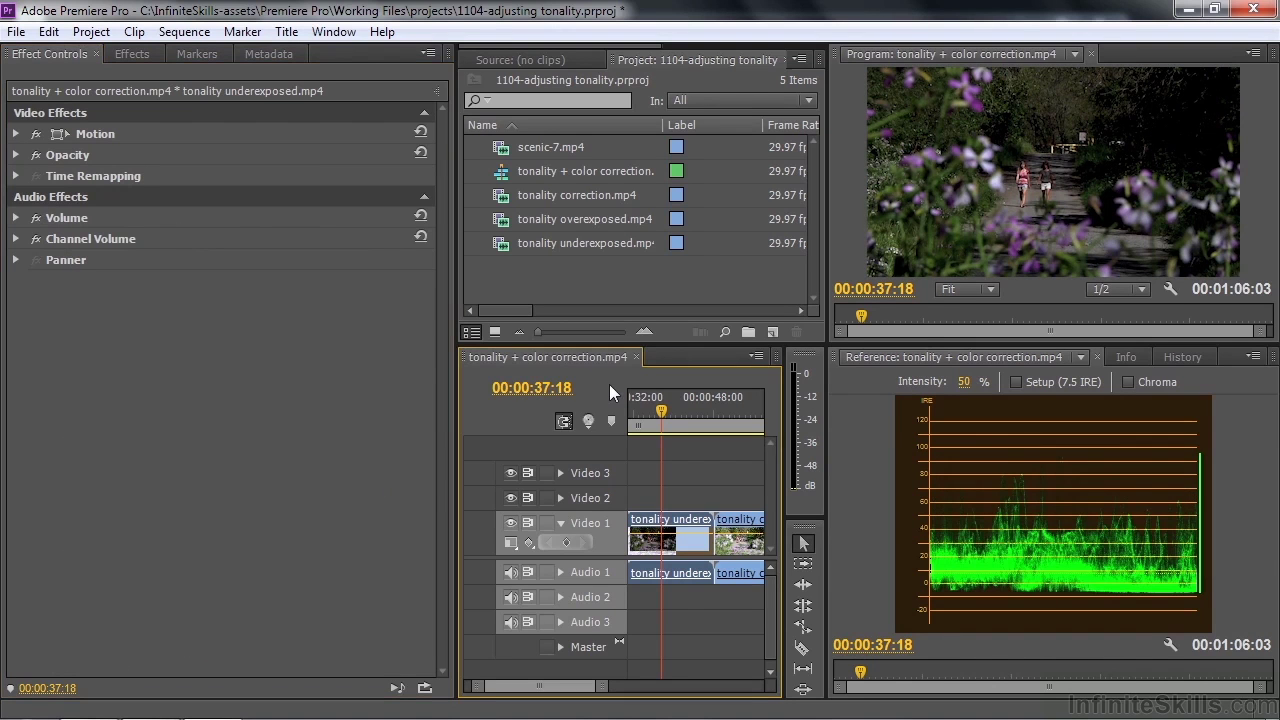
key("Home")
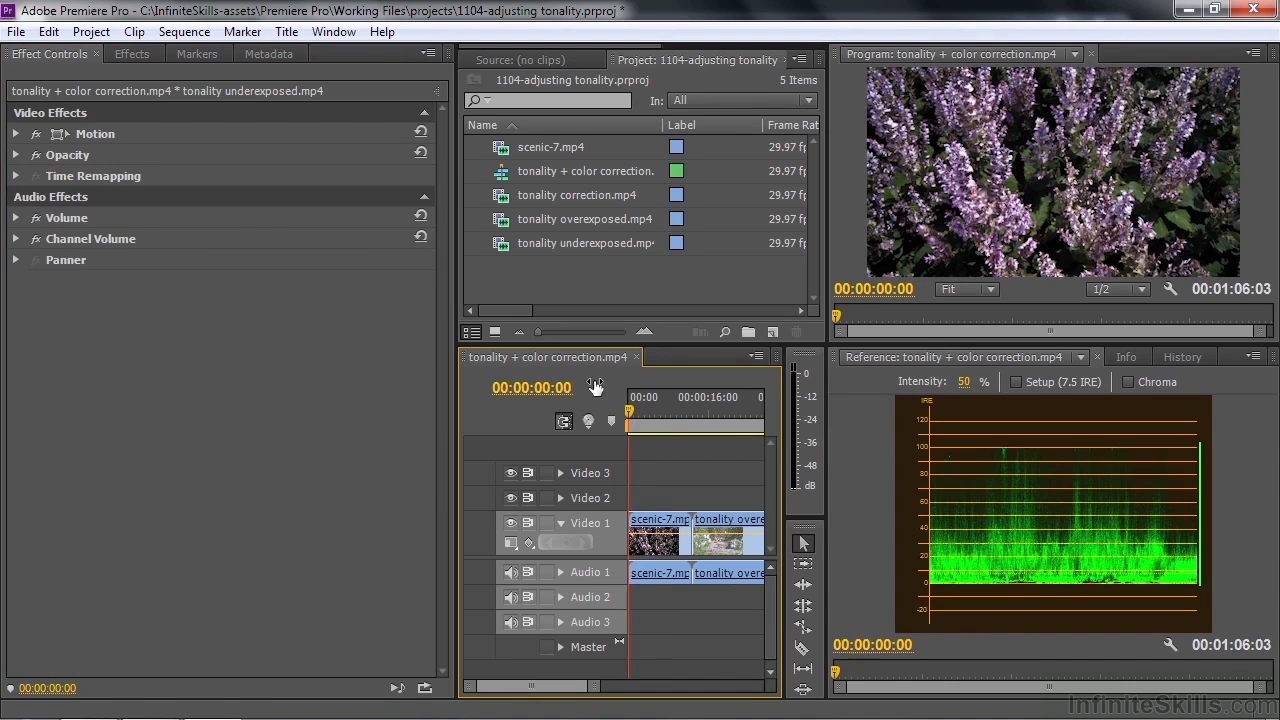
left_click_drag(630, 412, 679, 410)
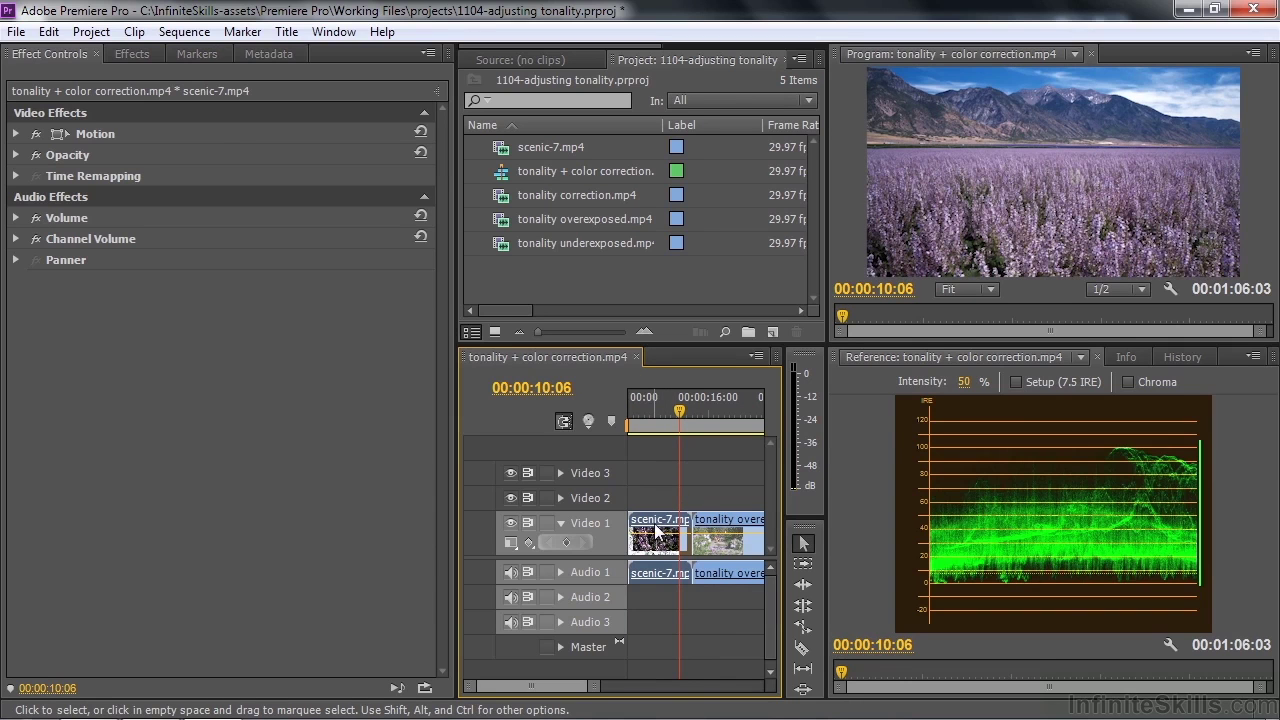
left_click(138, 57)
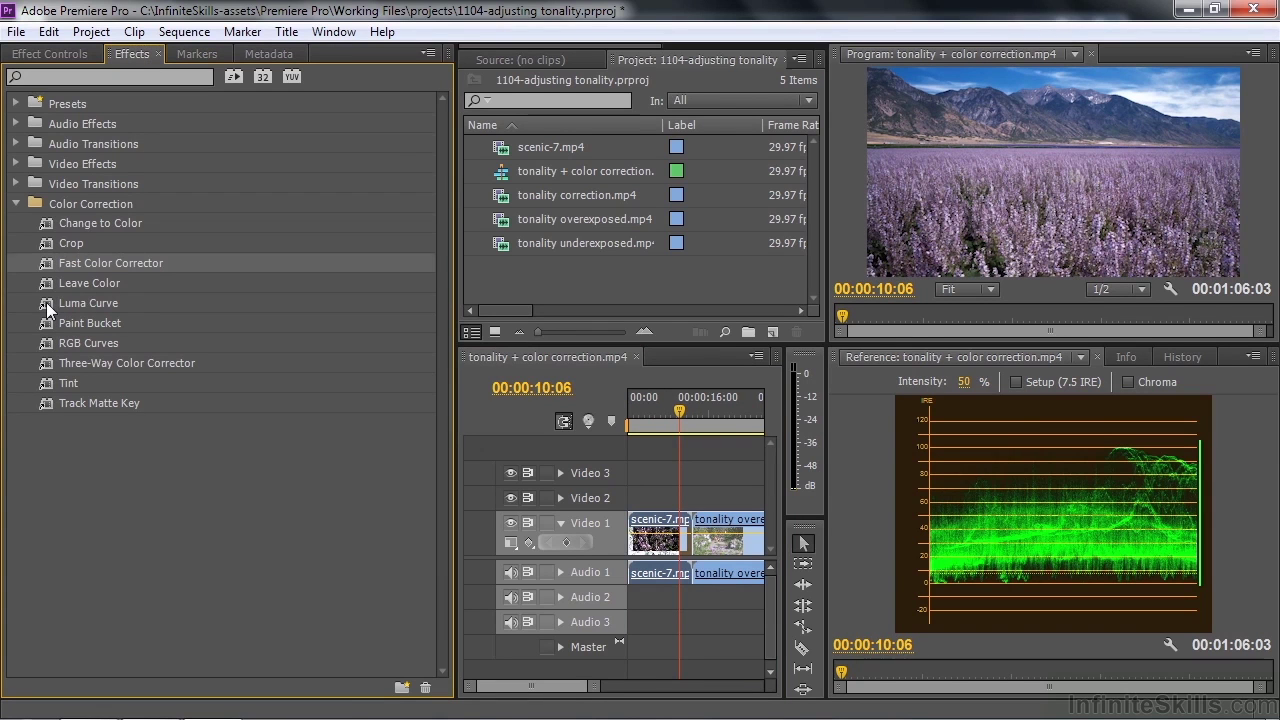
left_click(88, 302)
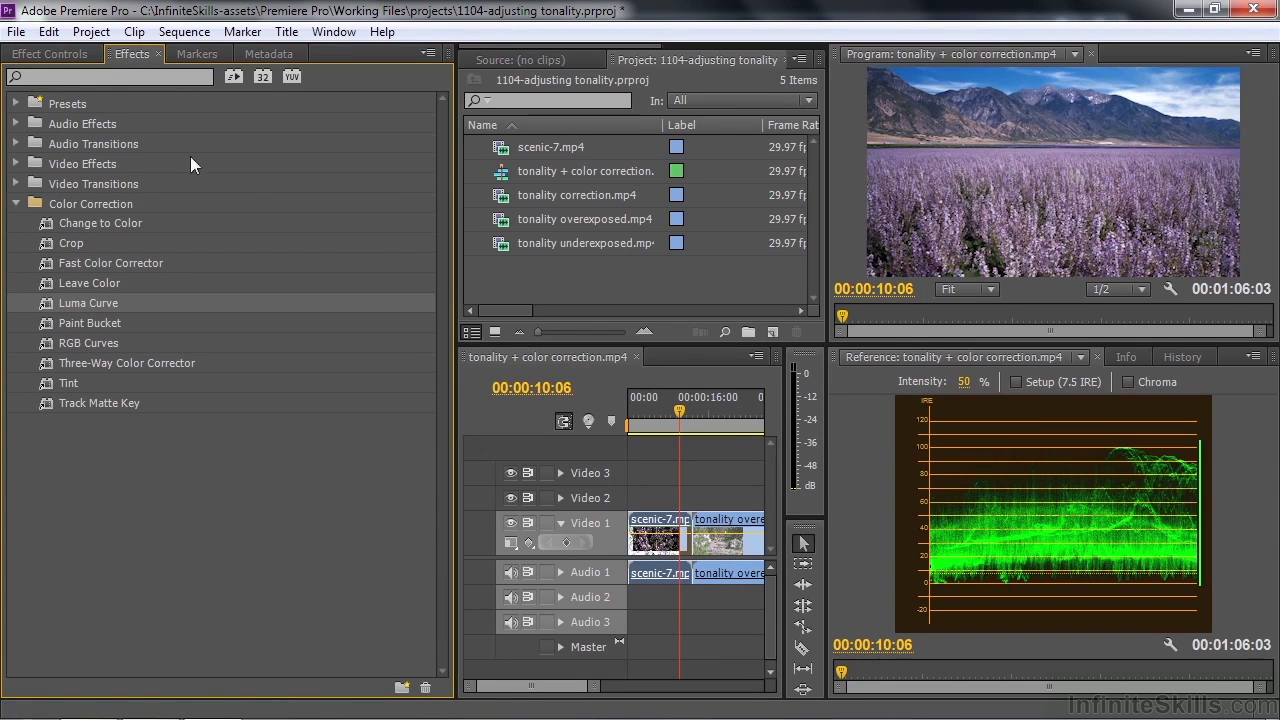
left_click(55, 53)
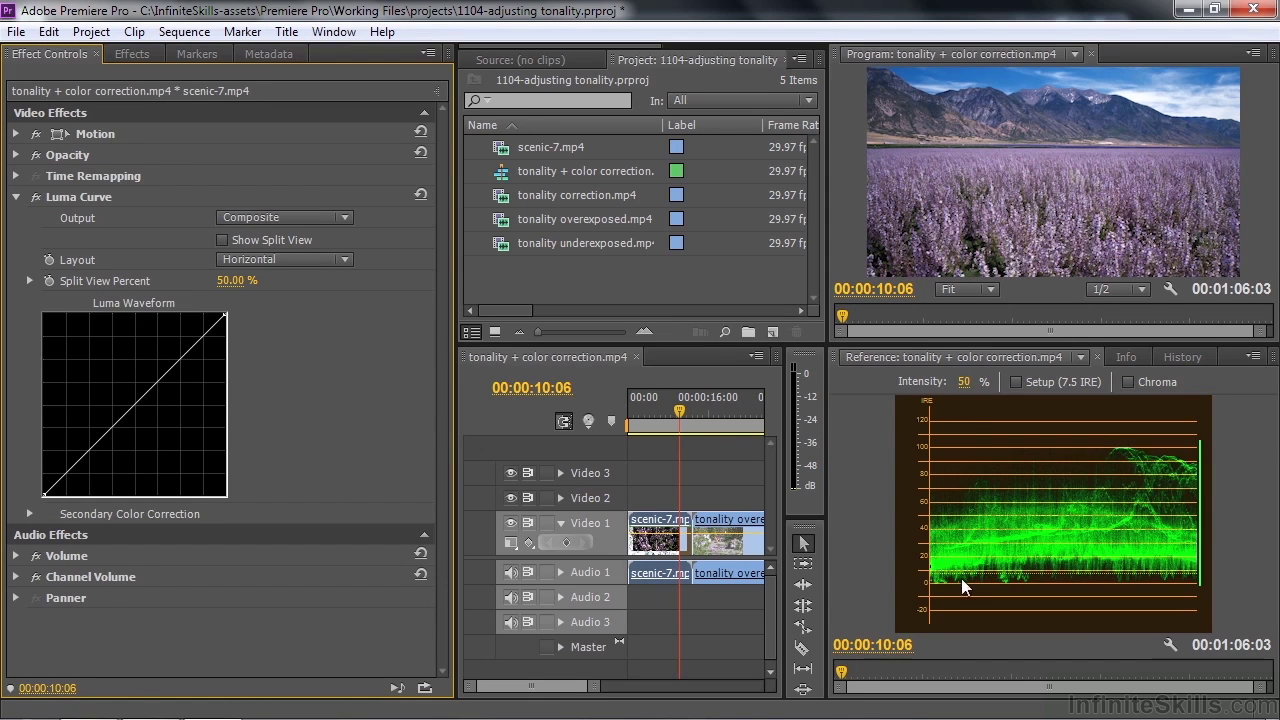
Step: Try lowering the white end and raising the black end of the scenic clip's luma curve, and undo both changes
left_click_drag(44, 494, 44, 495)
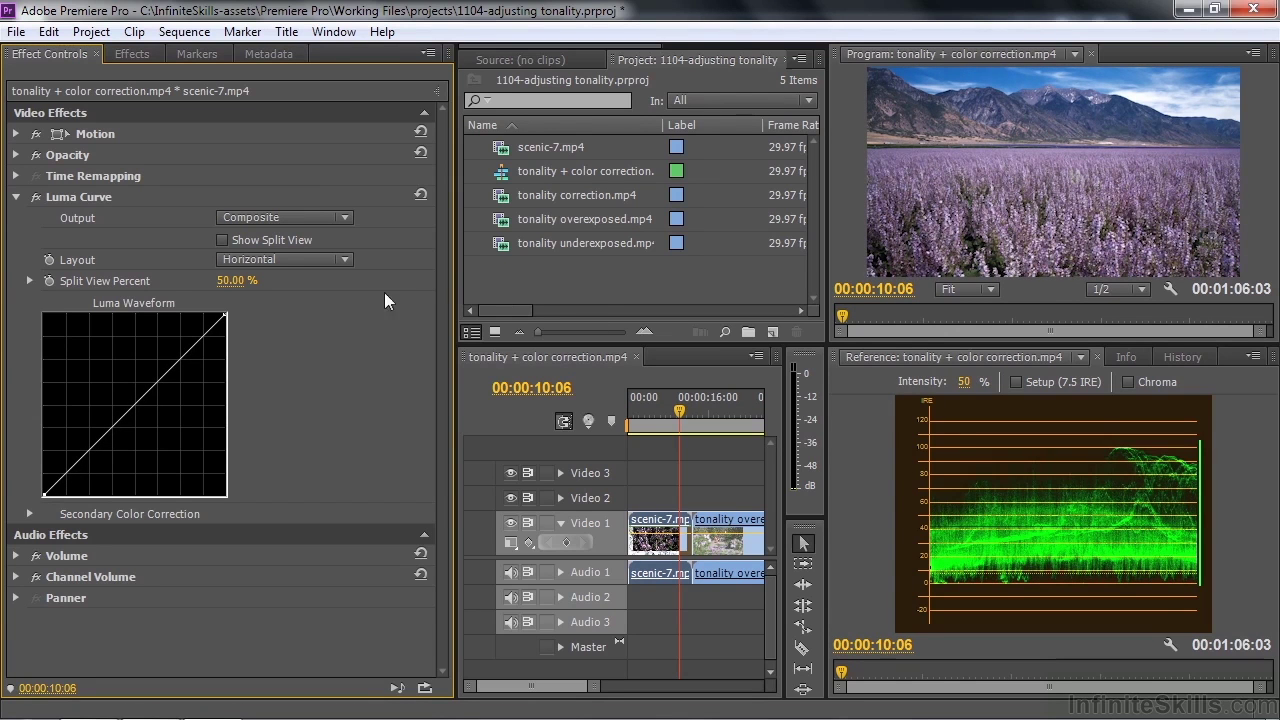
mouse_move(225, 314)
left_mouse_down()
mouse_move(210, 310)
mouse_move(227, 316)
mouse_move(227, 336)
mouse_move(225, 314)
left_mouse_up()
left_click_drag(226, 314, 226, 360)
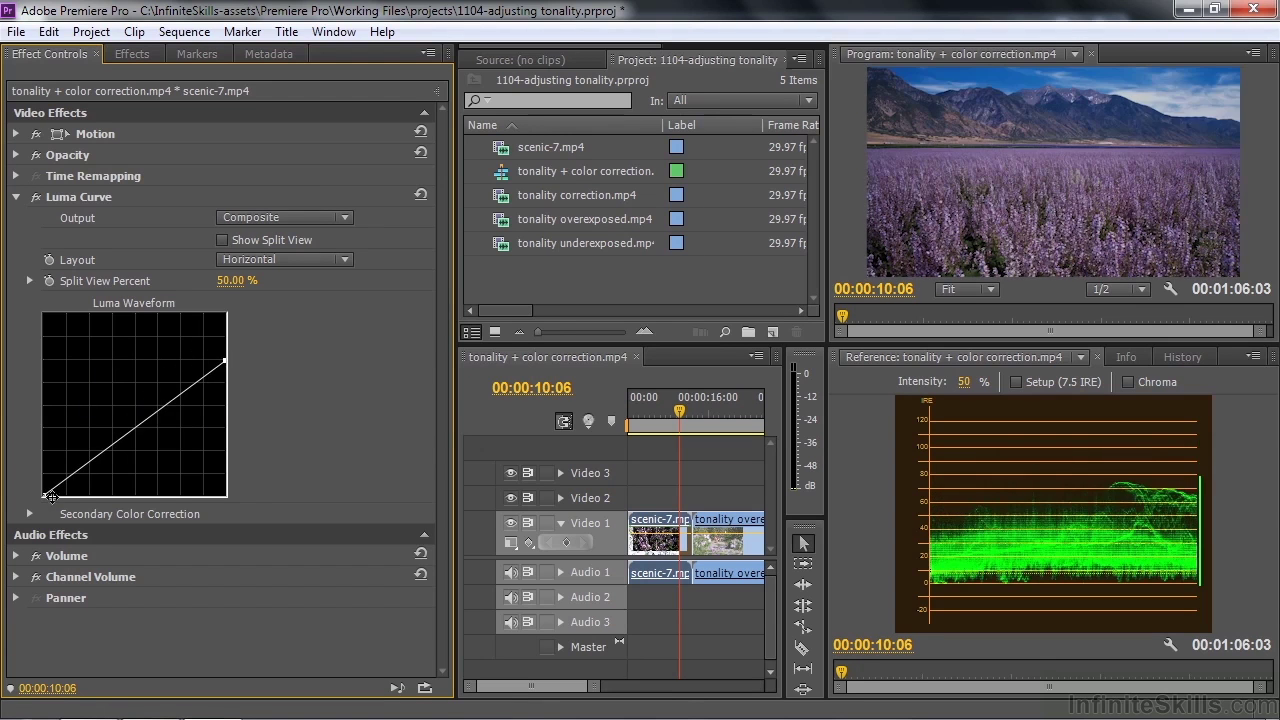
left_click_drag(43, 494, 44, 418)
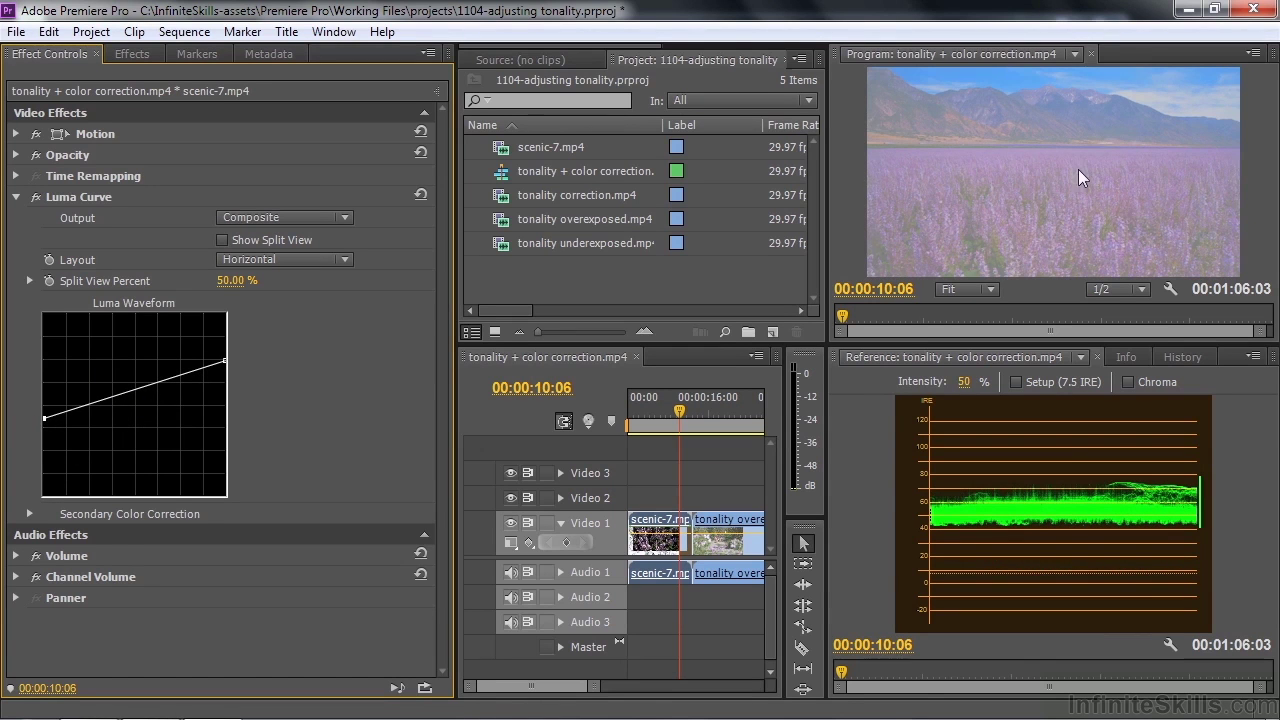
key("ctrl+z")
key("ctrl+z")
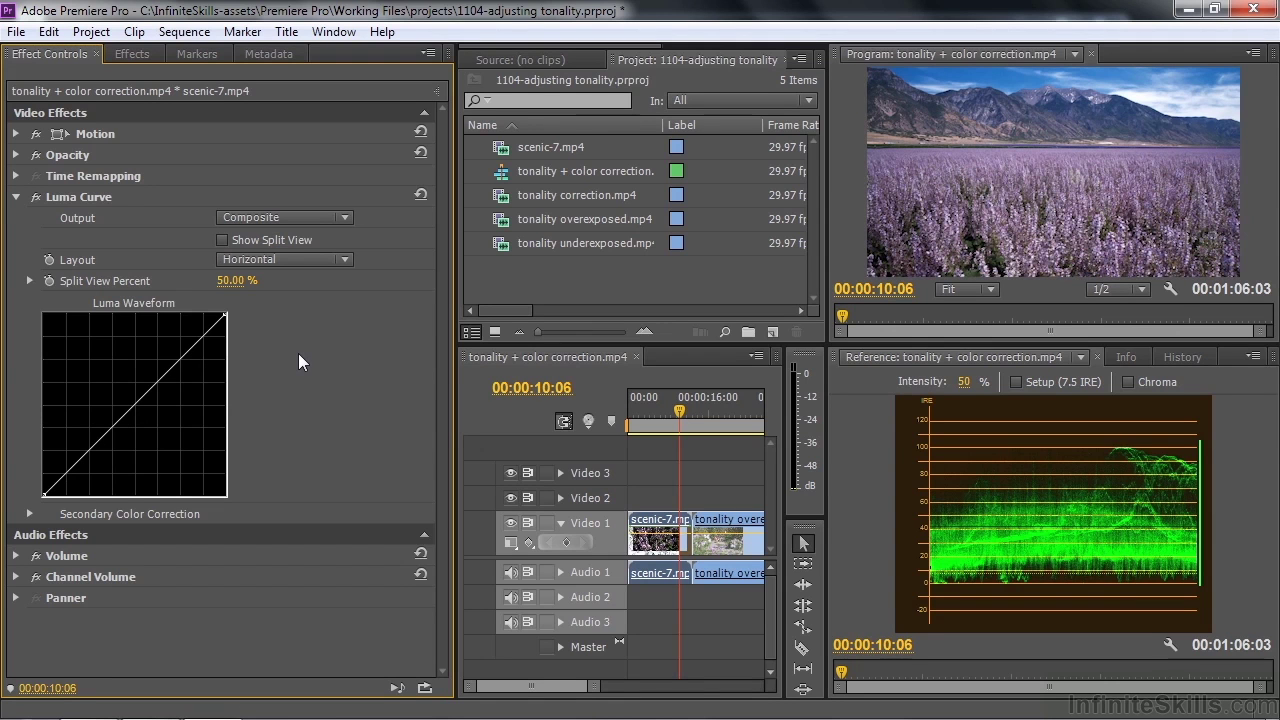
Step: Shape the scenic clip's luma curve with a highlight point, a lowered shadow point and a raised midtone point
left_click(201, 336)
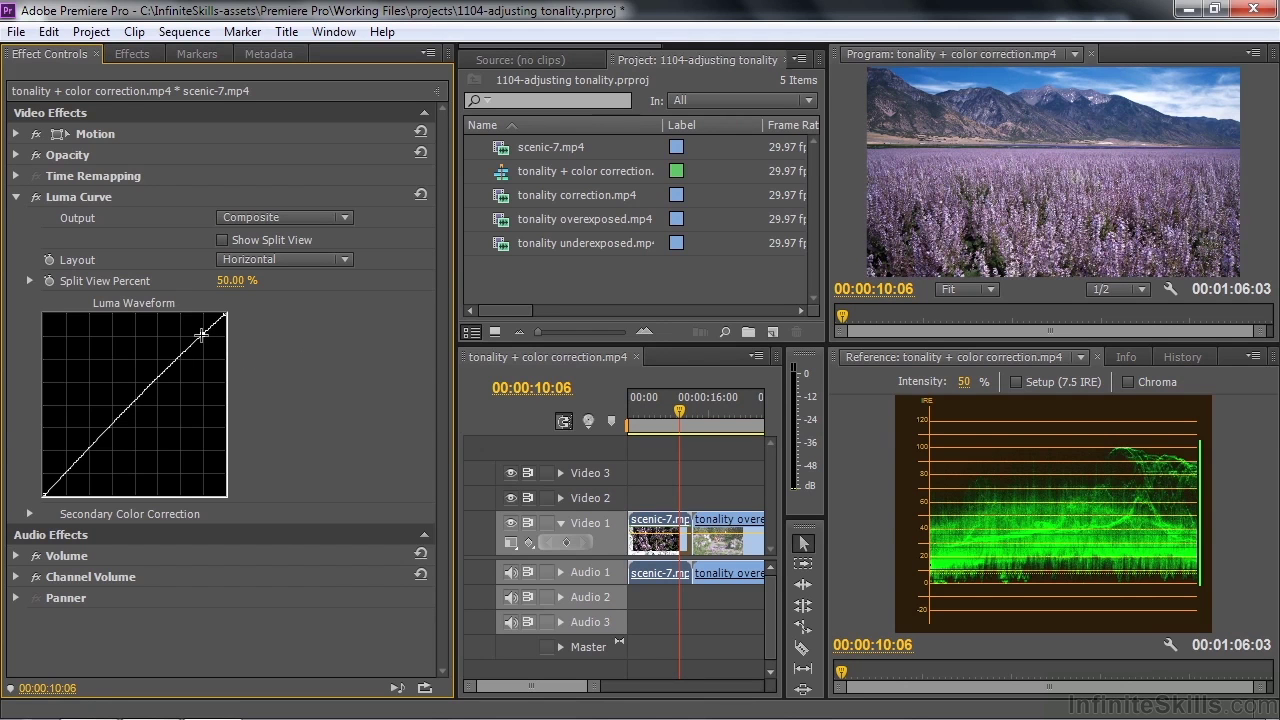
left_click_drag(201, 336, 198, 337)
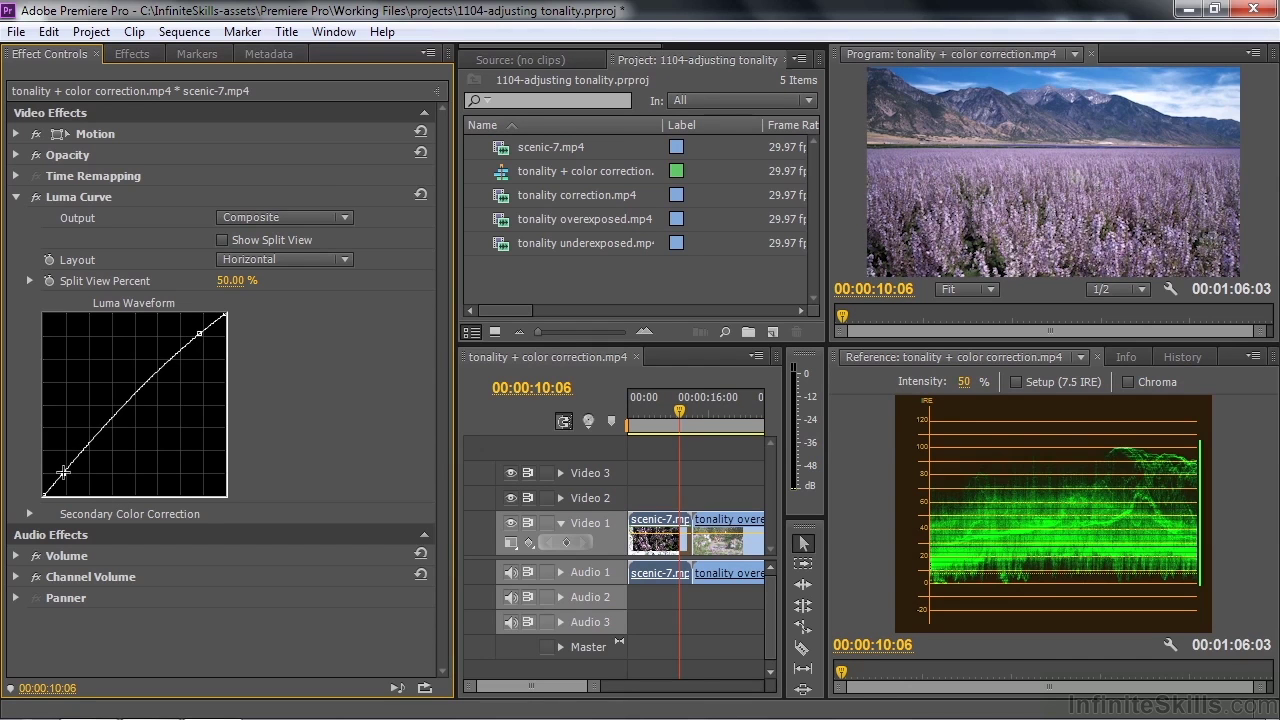
left_click_drag(63, 471, 70, 477)
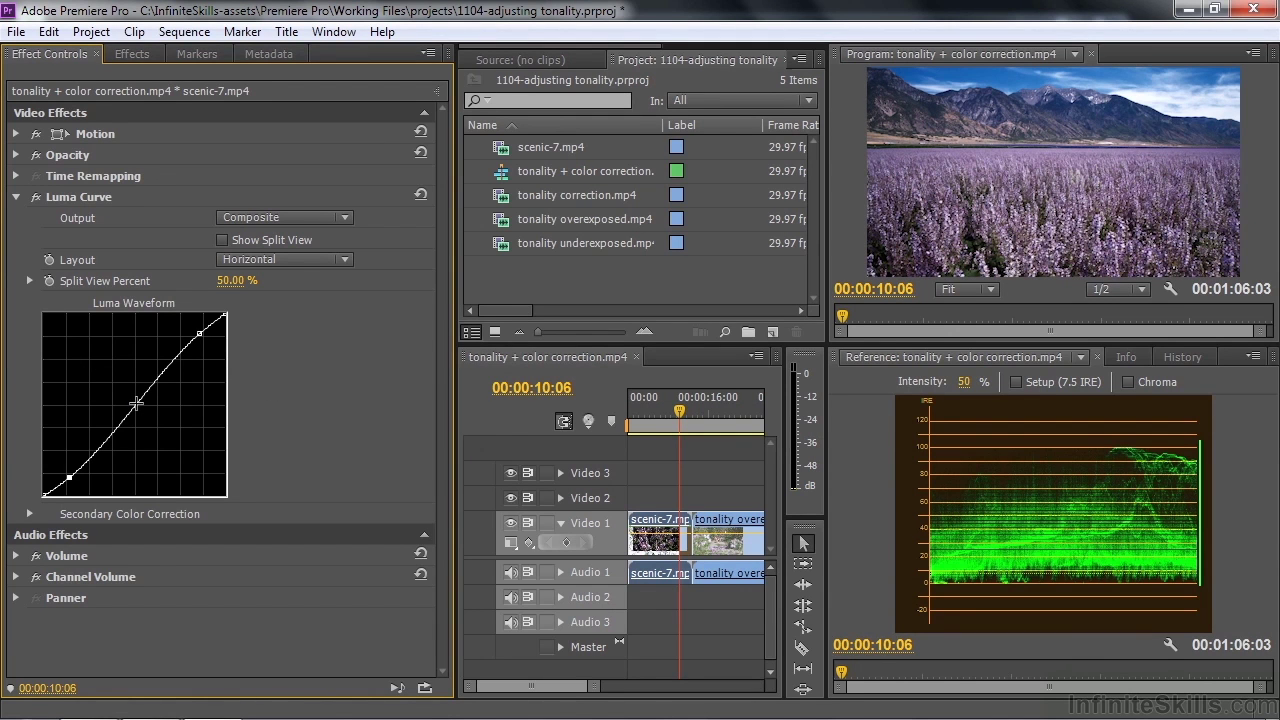
left_click_drag(136, 403, 127, 398)
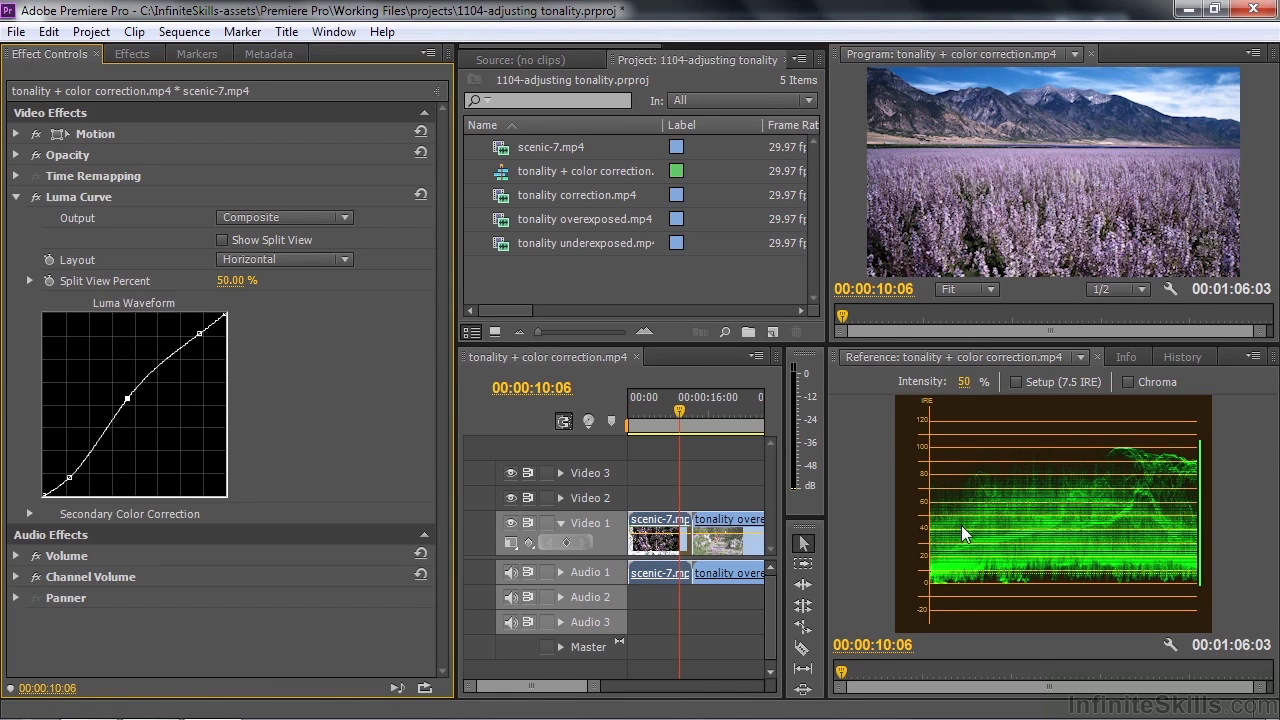
left_click(124, 398)
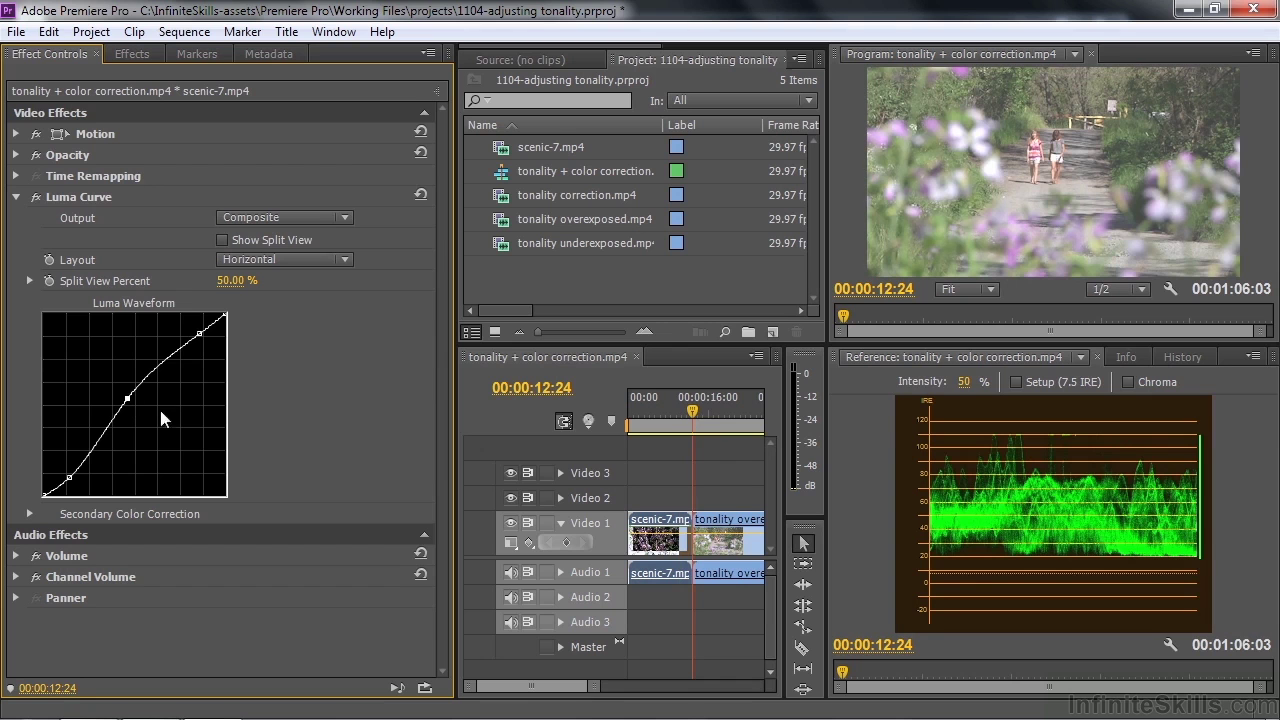
Step: Apply the Luma Curve effect to tonality overexposed.mp4 with the playhead at 00:00:17:11 and show the effect's settings
left_click_drag(698, 409, 719, 412)
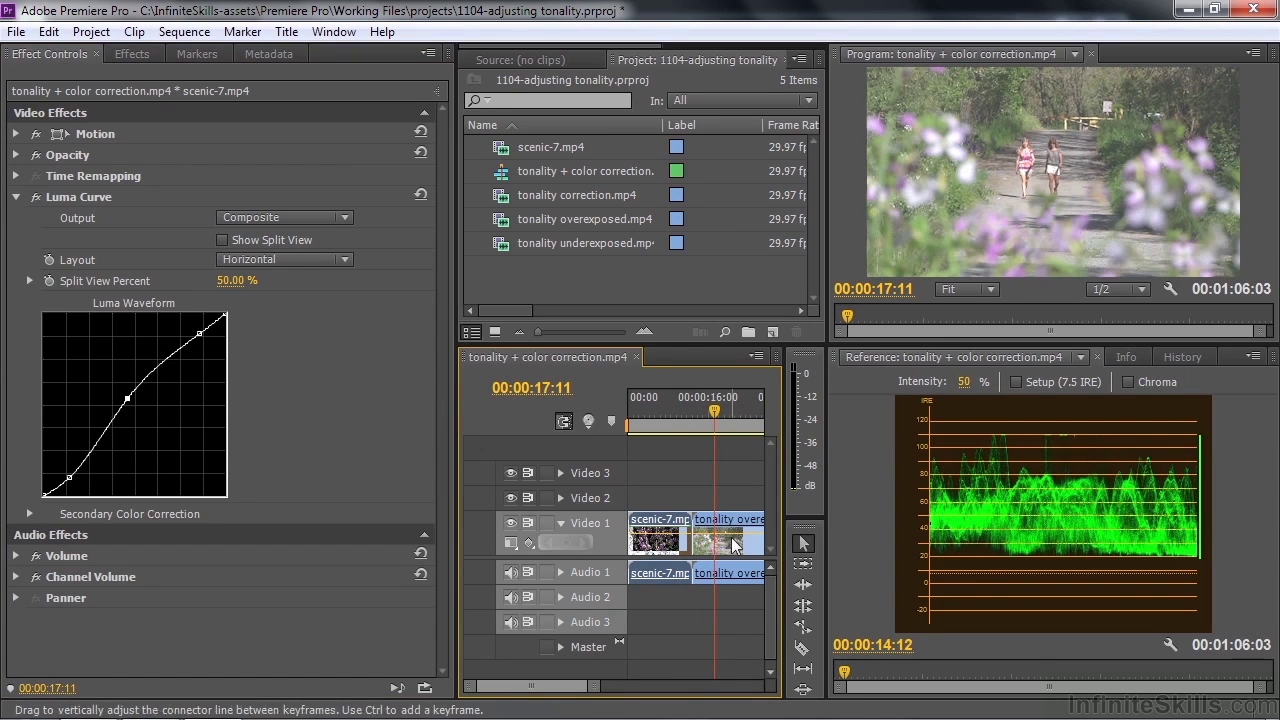
left_click(720, 548)
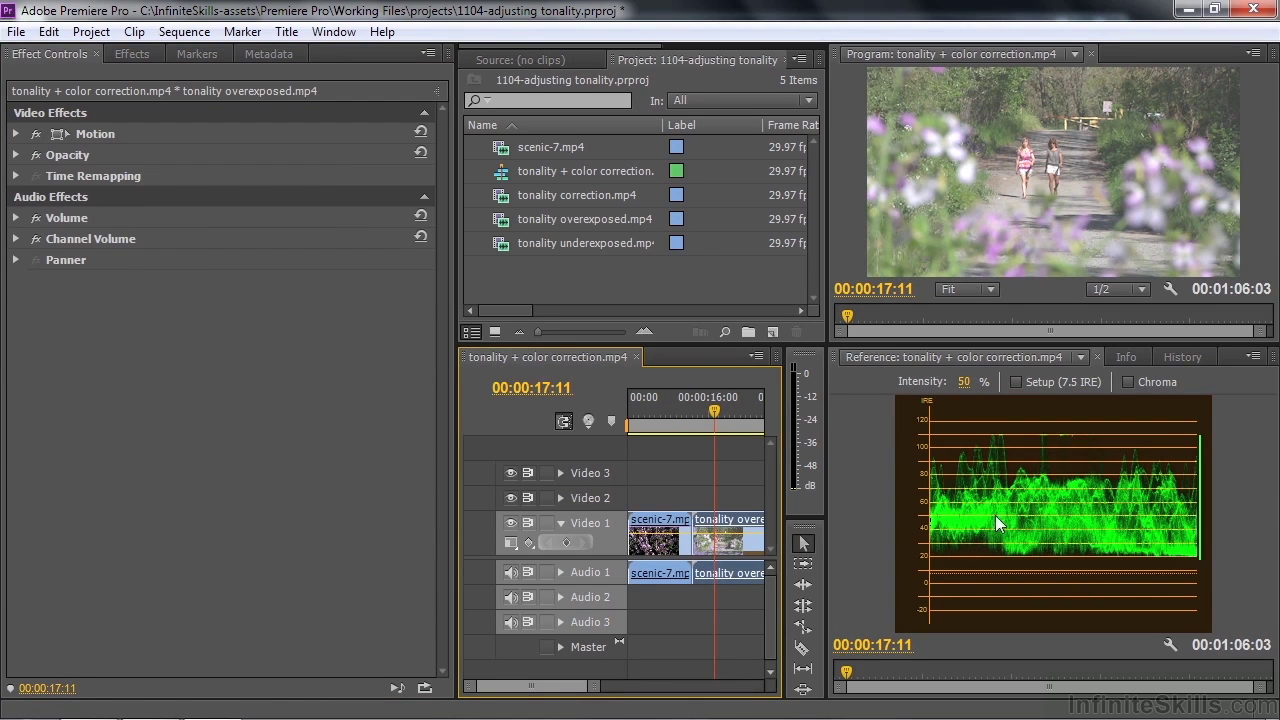
left_click(134, 55)
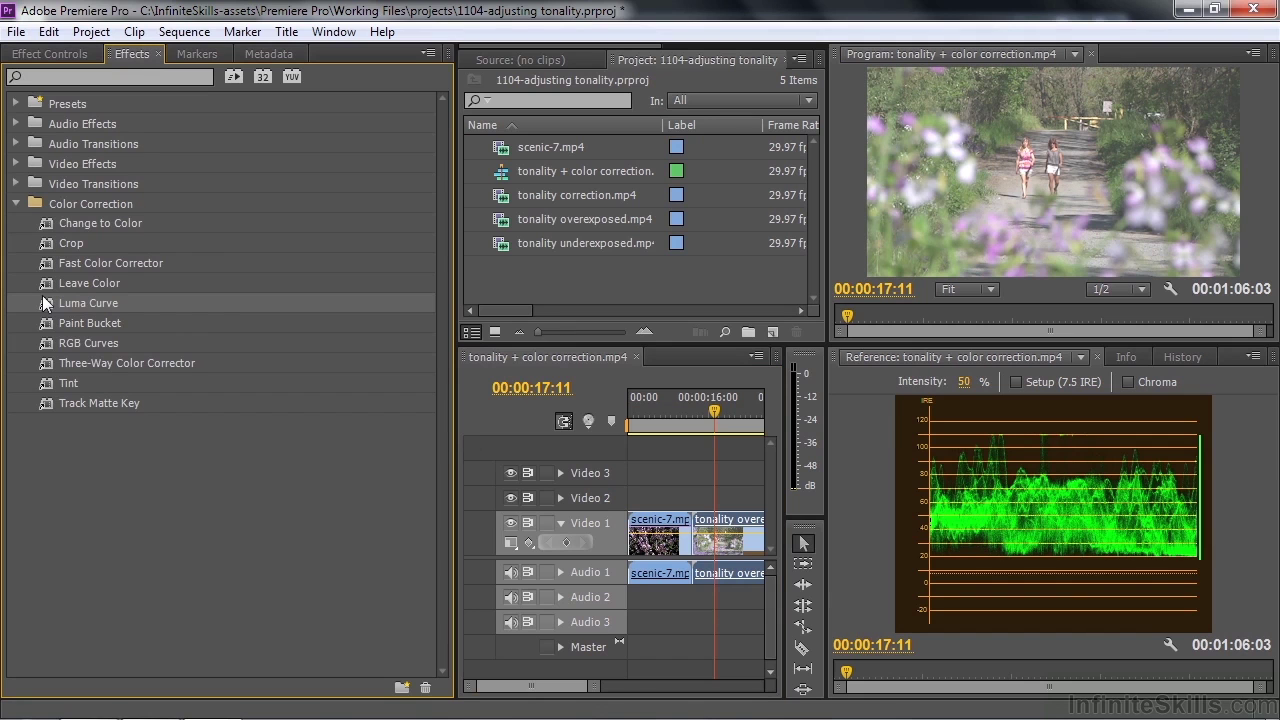
left_click(70, 55)
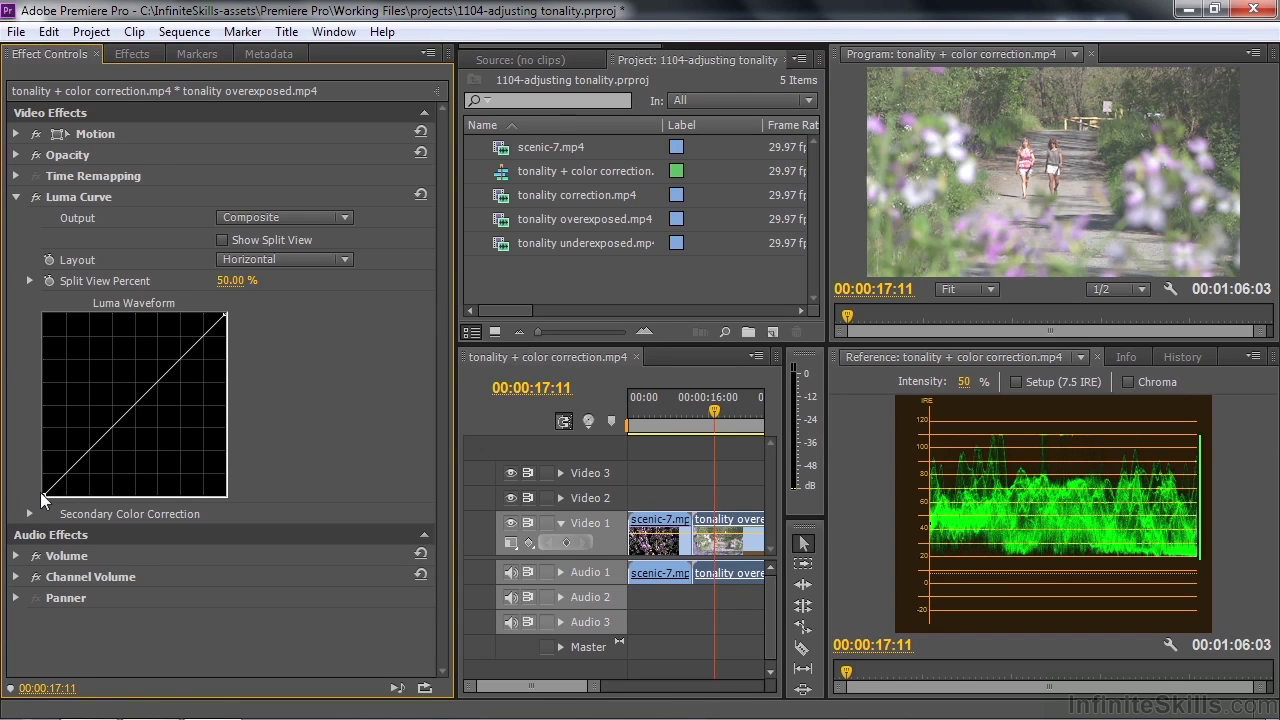
Step: Shape the overexposed clip's luma curve by moving the black end inward, lowering the white end and adding highlight, shadow and midtone points
left_click_drag(43, 489, 78, 516)
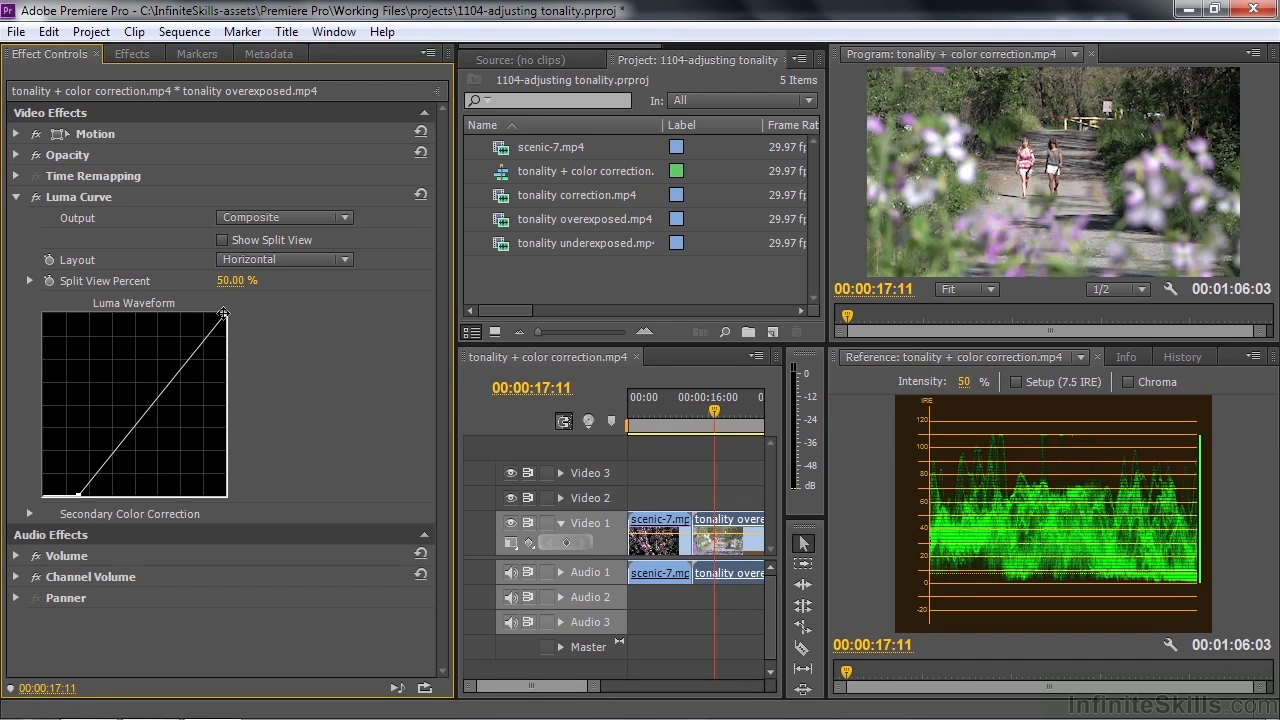
left_click_drag(223, 314, 226, 334)
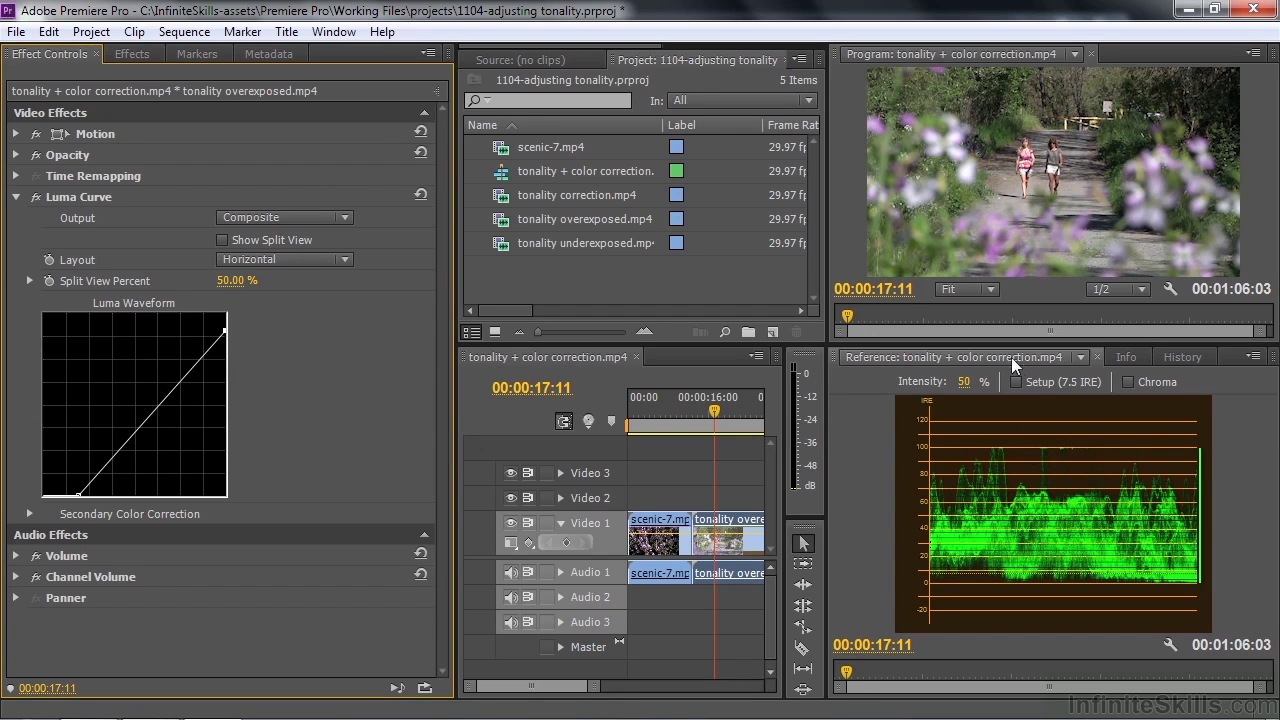
left_click(202, 354)
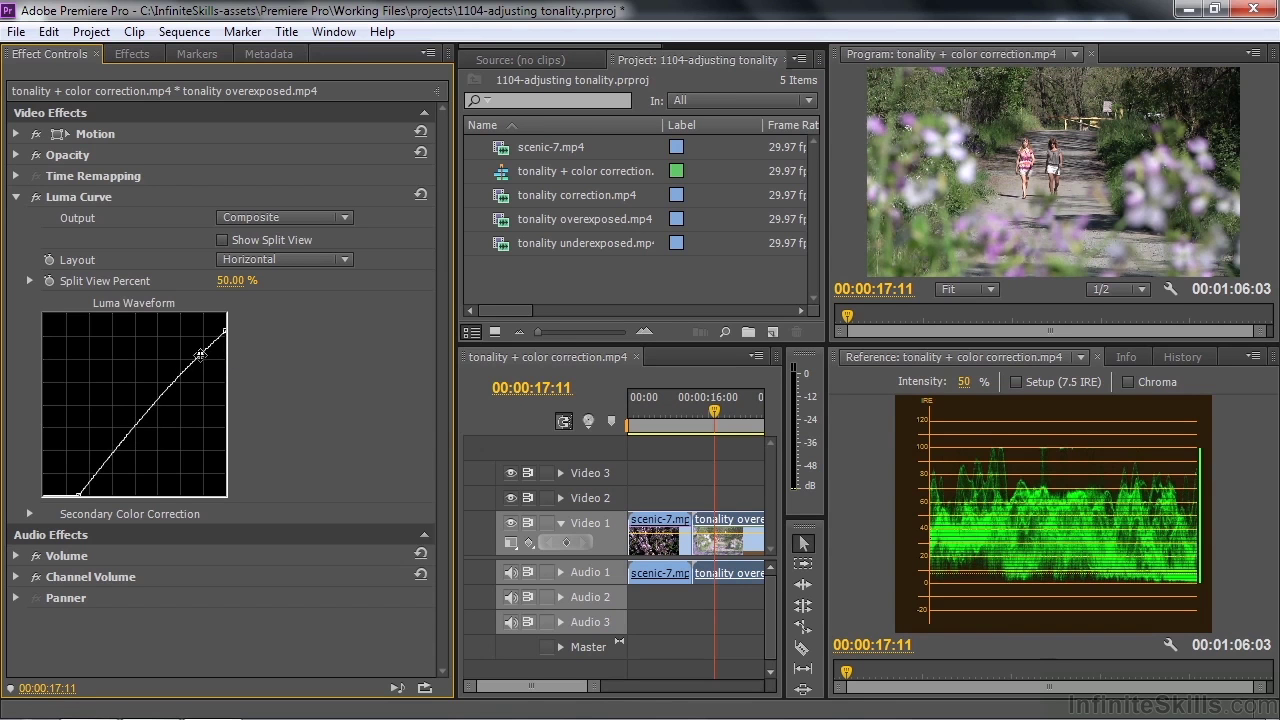
left_click(98, 470)
left_click_drag(98, 470, 102, 473)
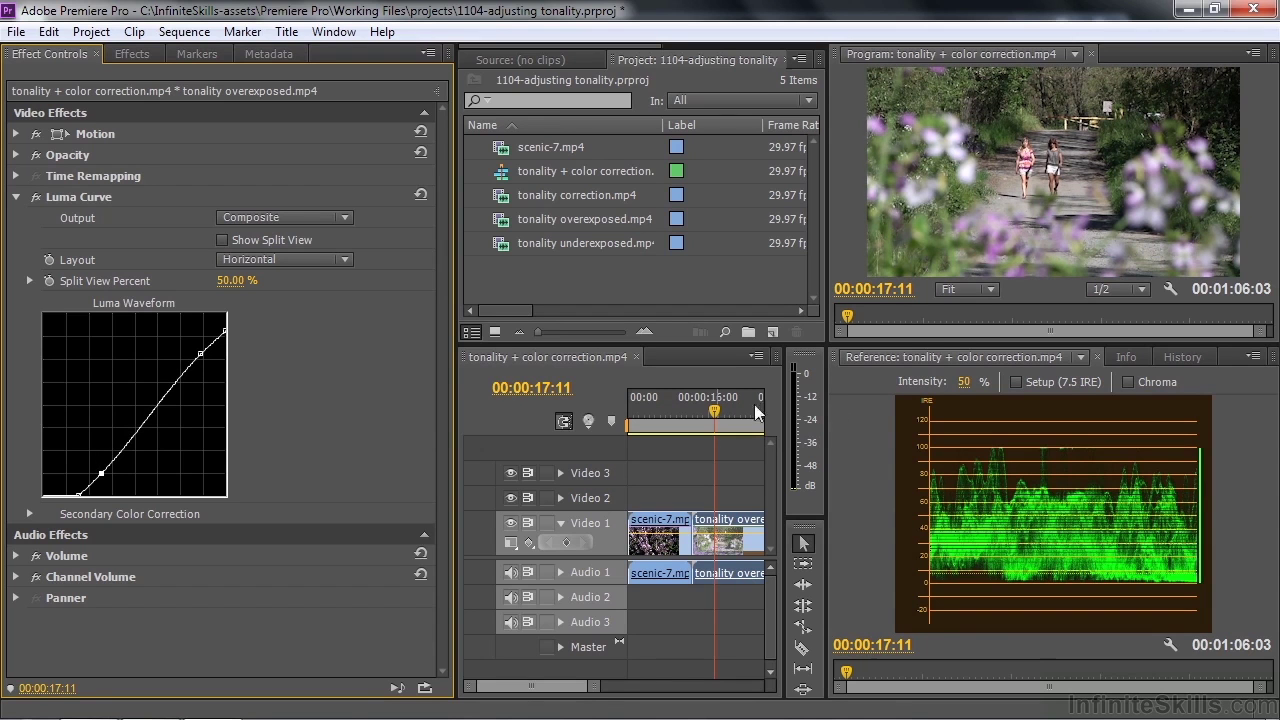
left_click(150, 413)
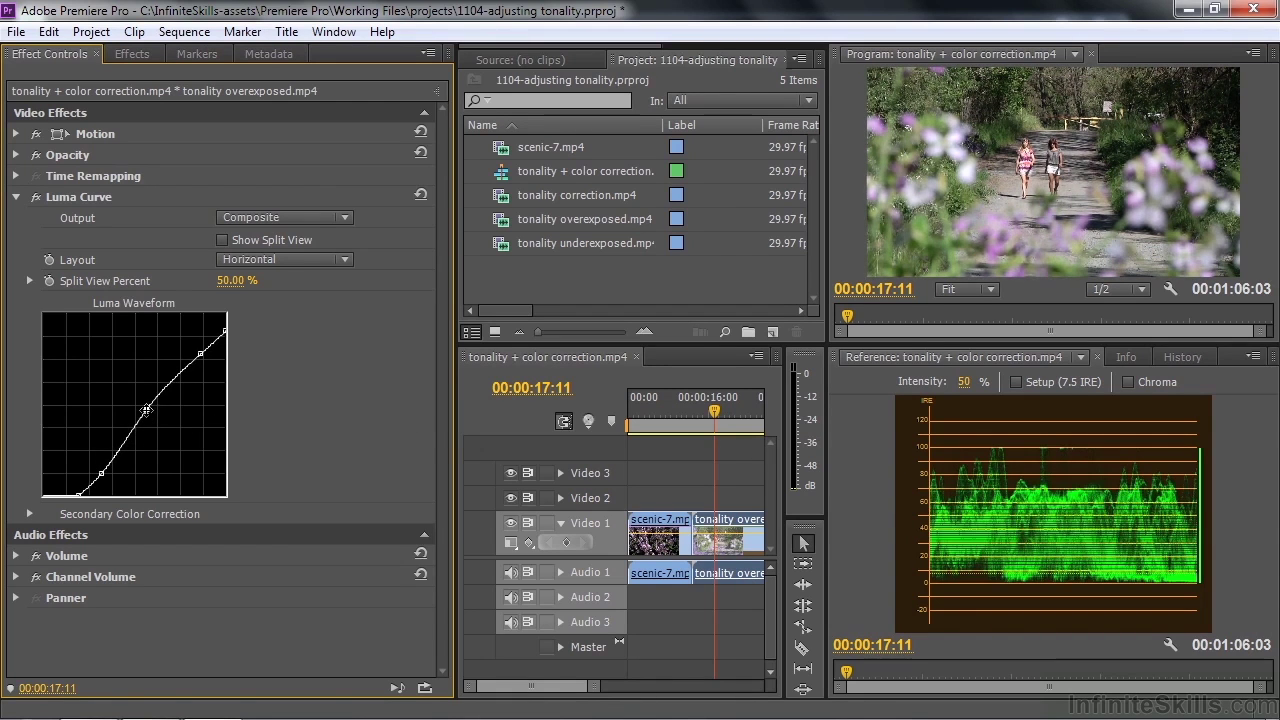
left_click_drag(151, 413, 147, 412)
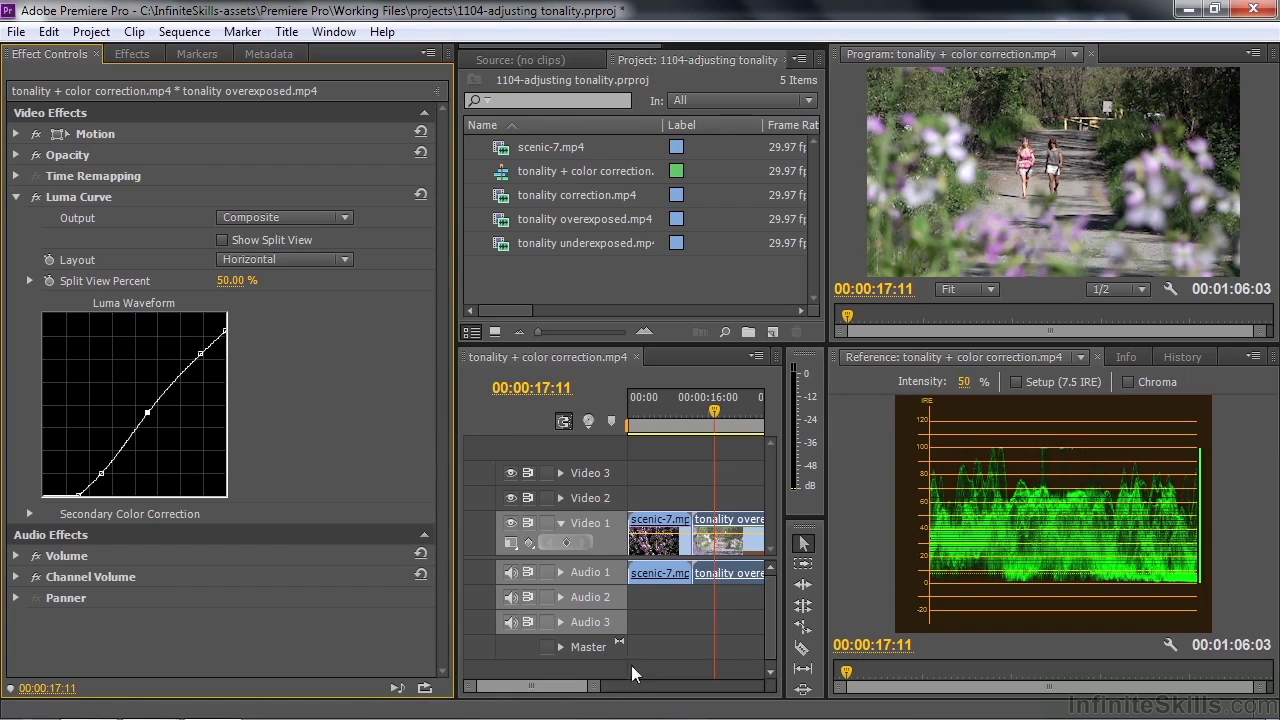
Step: Move the playhead to 00:00:33:16 in the underexposed clip and examine its dark areas at 200% and 400% magnification
key("Down")
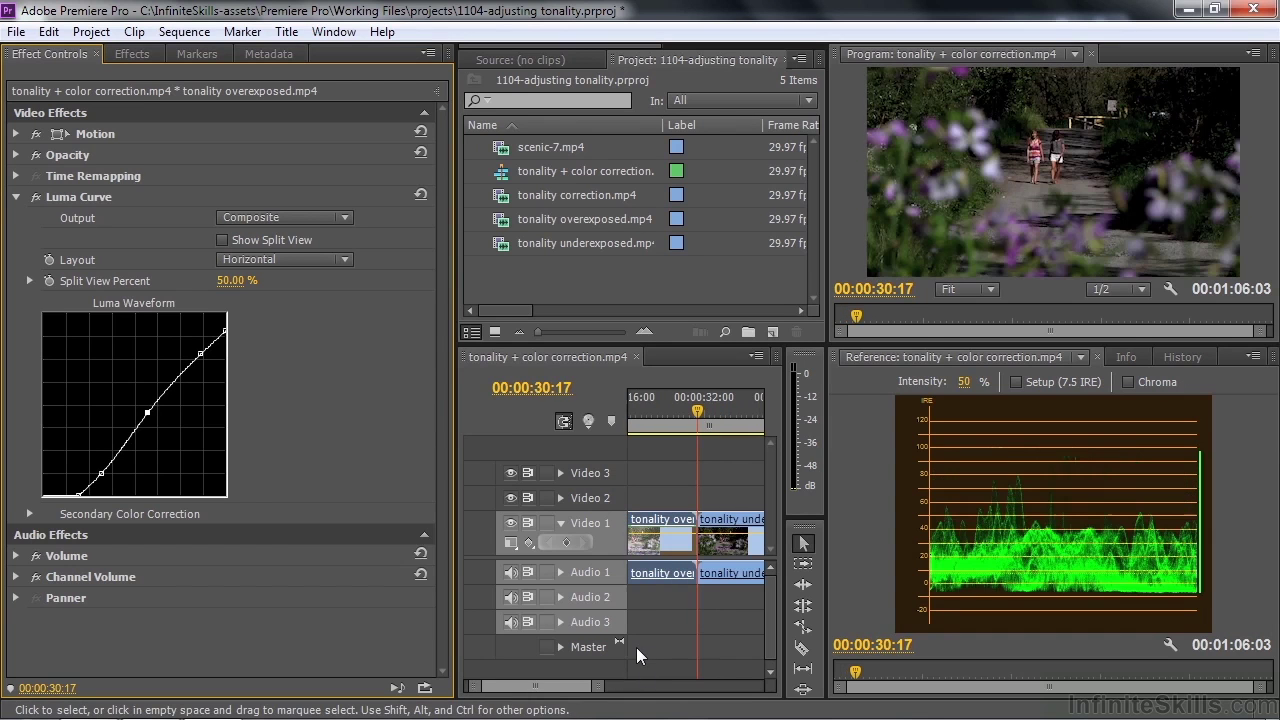
left_click_drag(700, 410, 711, 410)
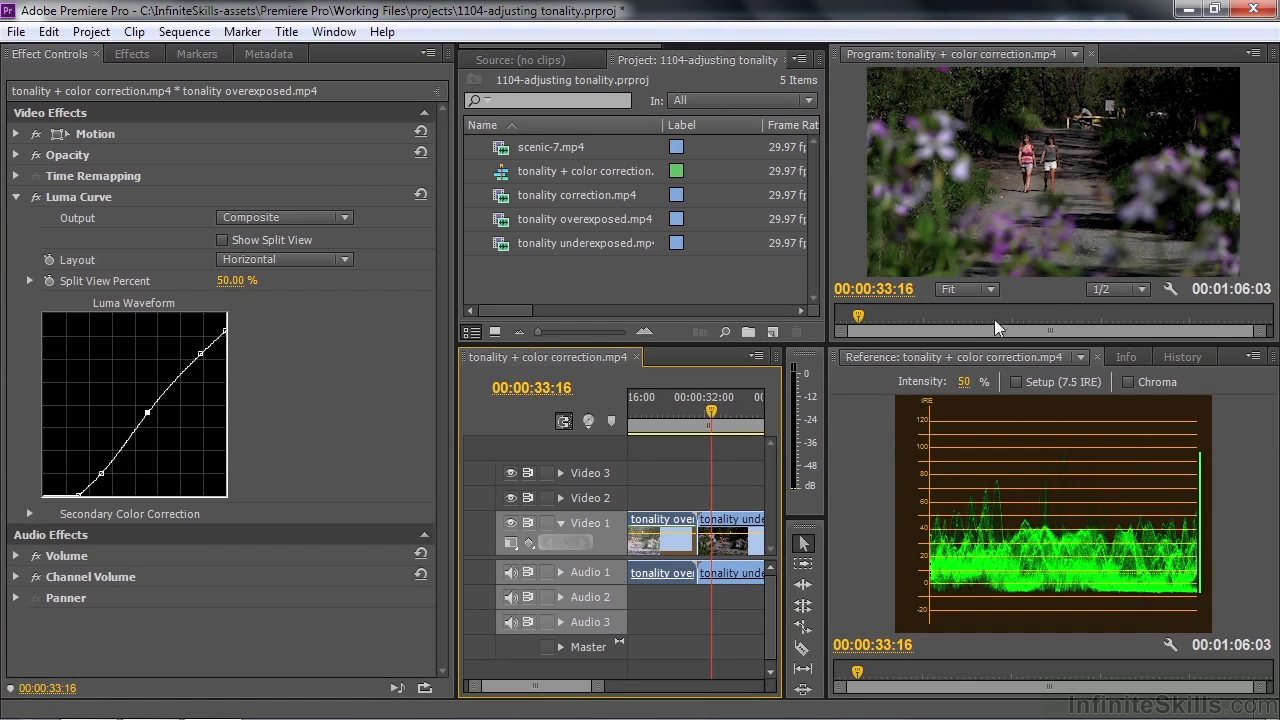
left_click(991, 289)
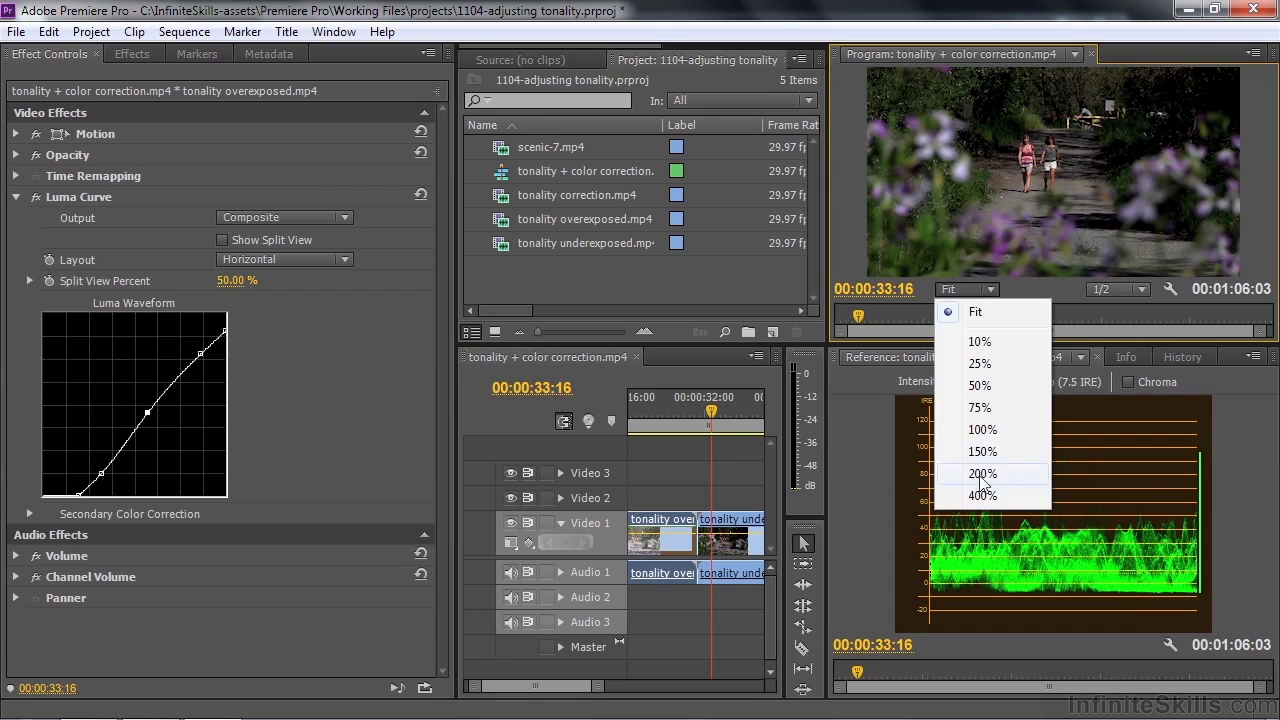
left_click(1008, 473)
left_click_drag(1271, 168, 1277, 106)
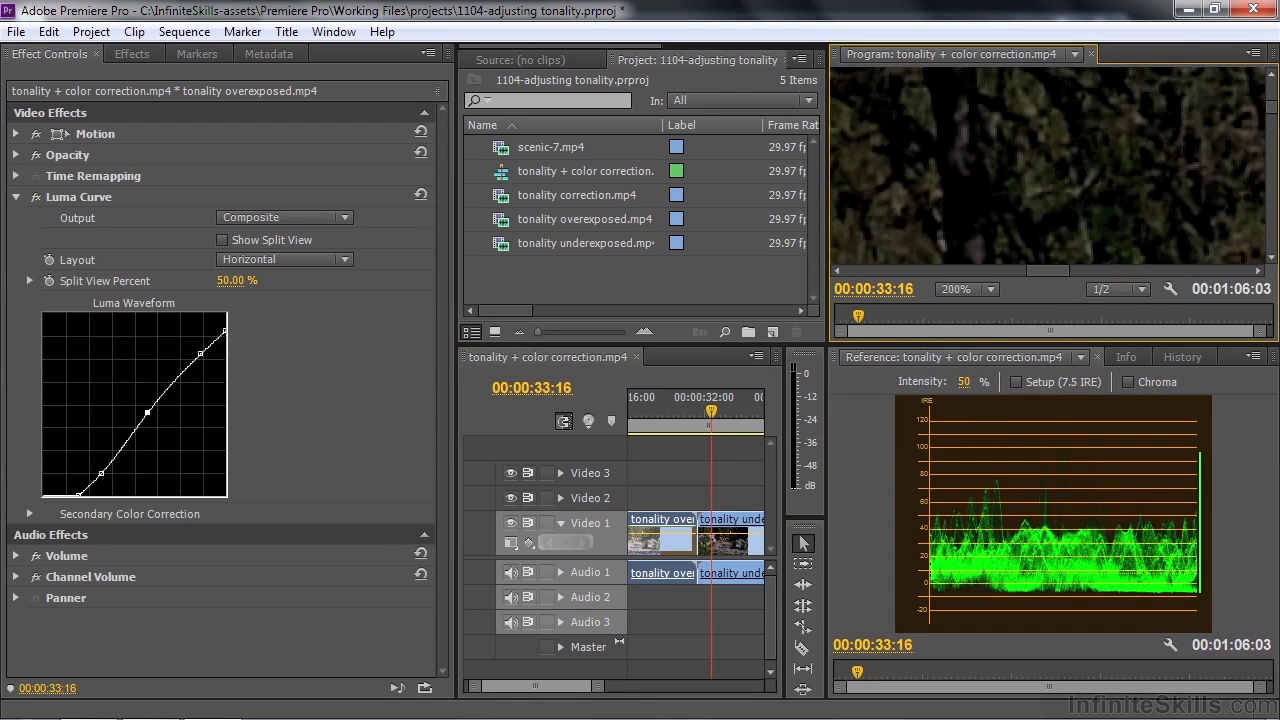
left_click(990, 289)
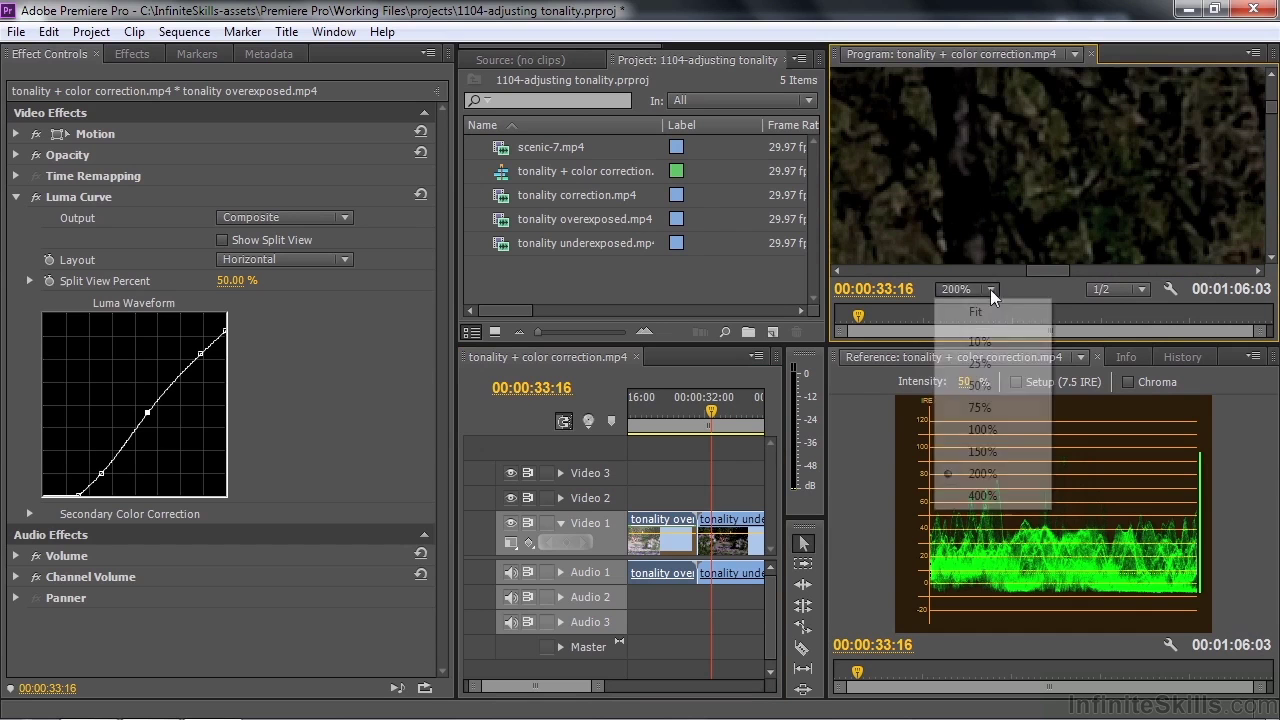
left_click(985, 494)
left_click_drag(1040, 270, 1109, 277)
scroll(1106, 128, "up", 3)
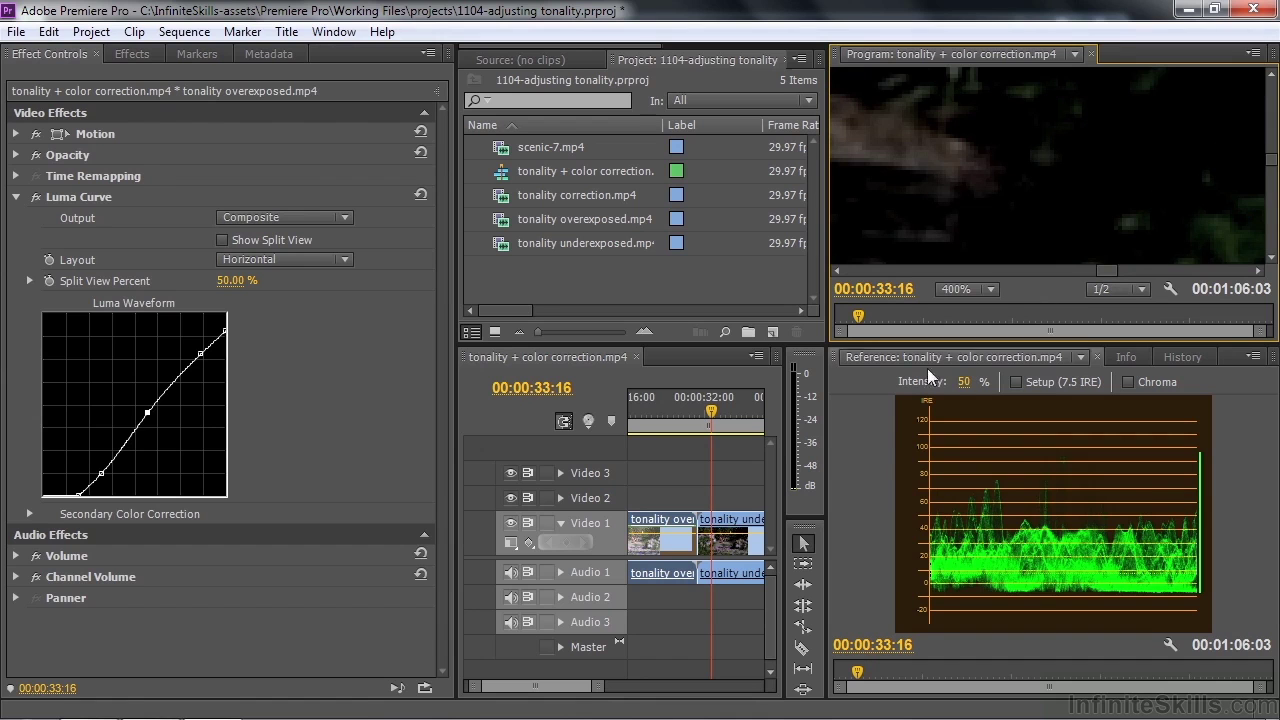
Step: Apply the Luma Curve effect to tonality underexposed.mp4 and show the effect's settings
left_click(719, 527)
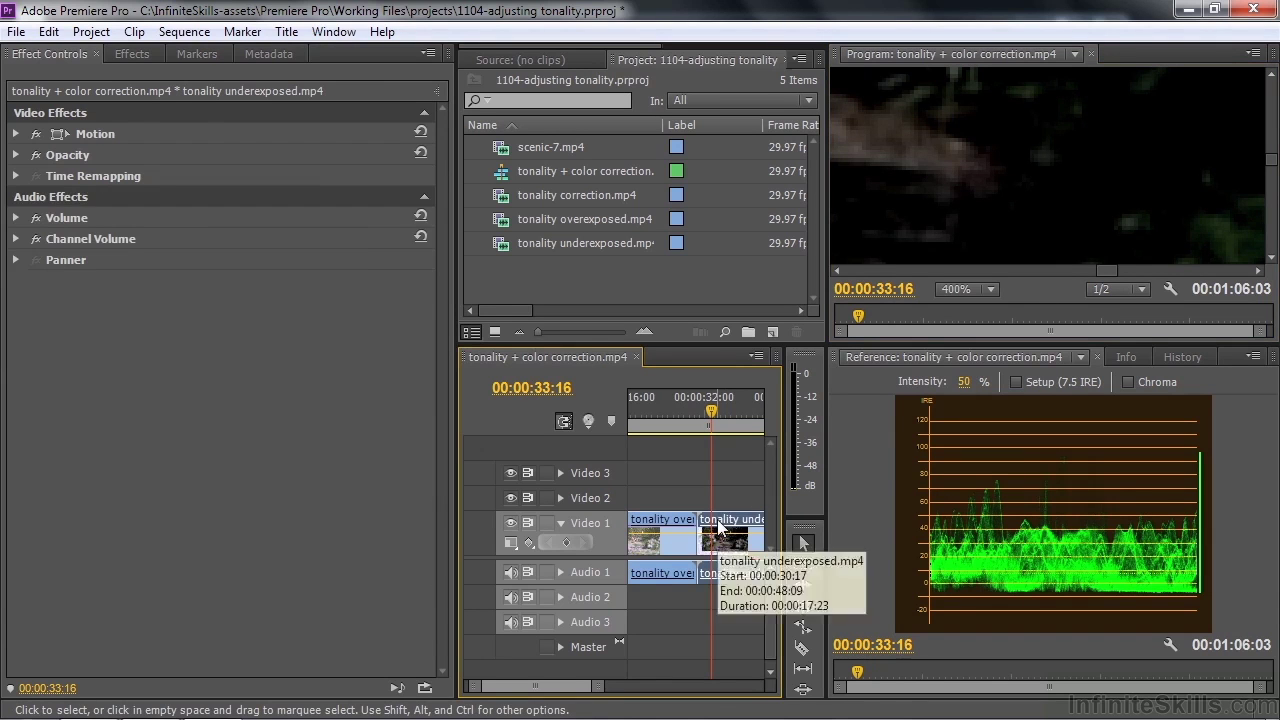
left_click(134, 54)
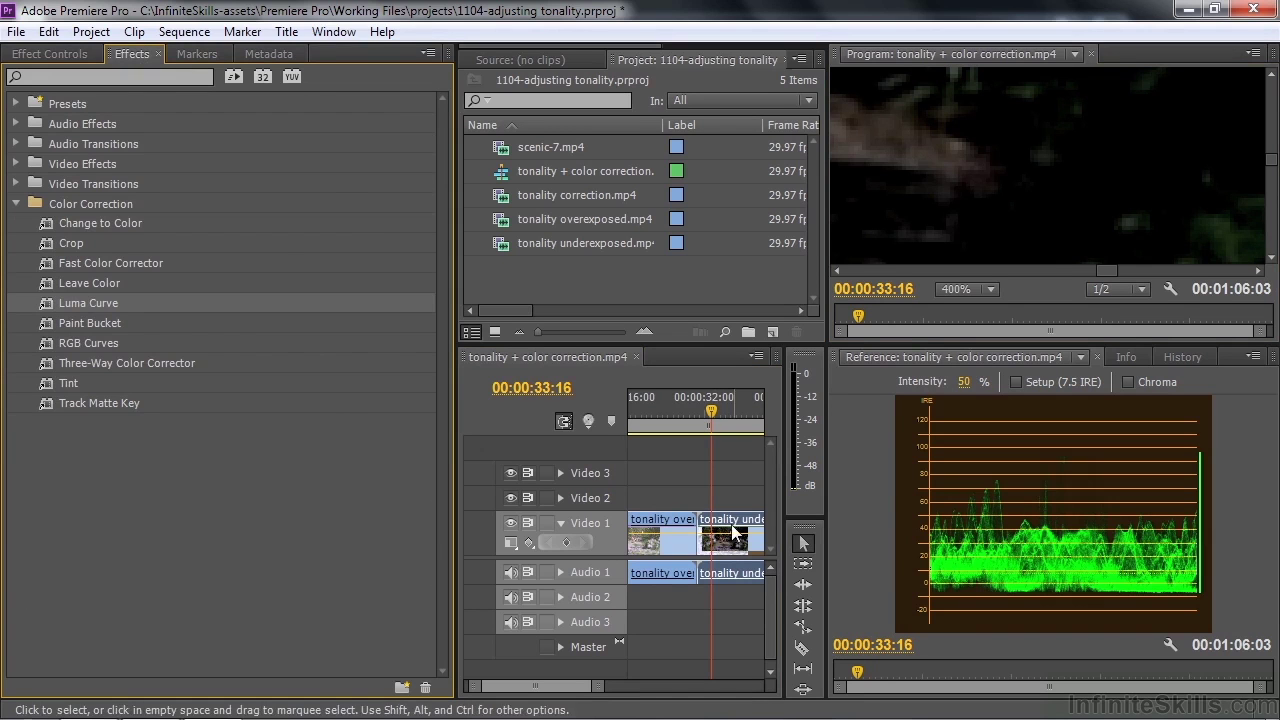
left_click(31, 51)
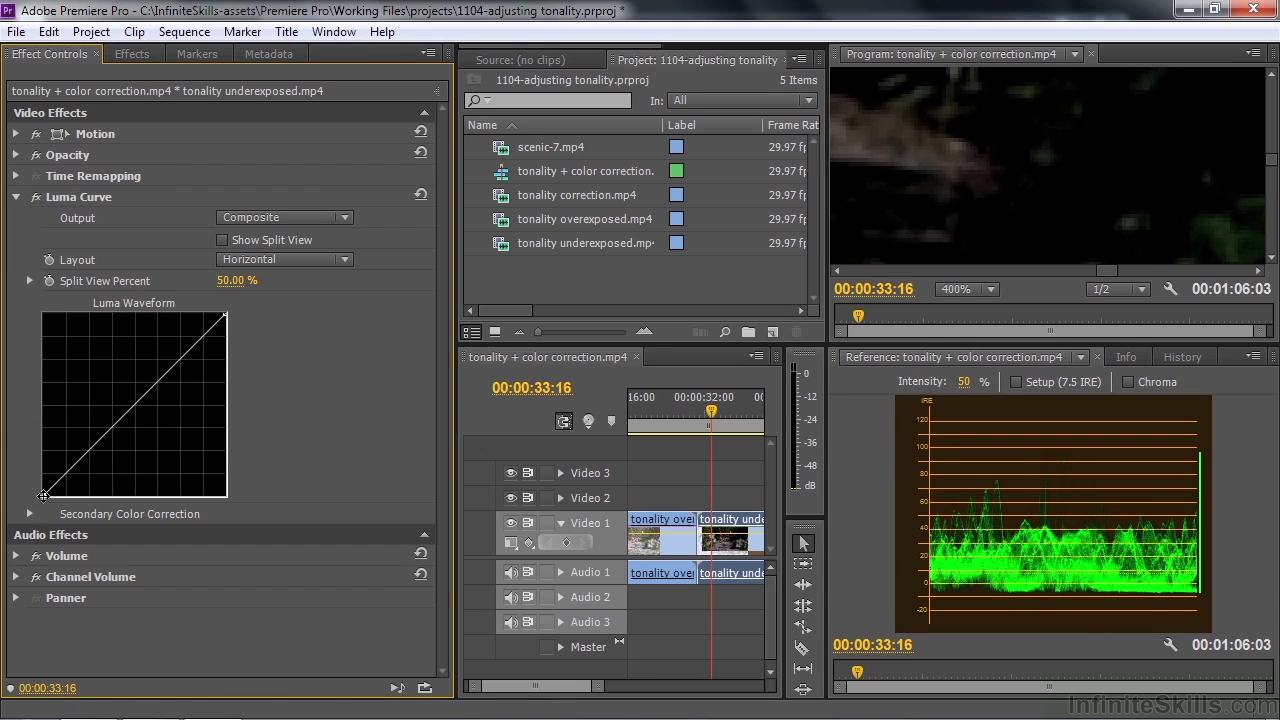
Step: Raise the black end of the underexposed clip's luma curve slightly and move its white end inward, with the program view set to Fit
left_click_drag(43, 495, 43, 484)
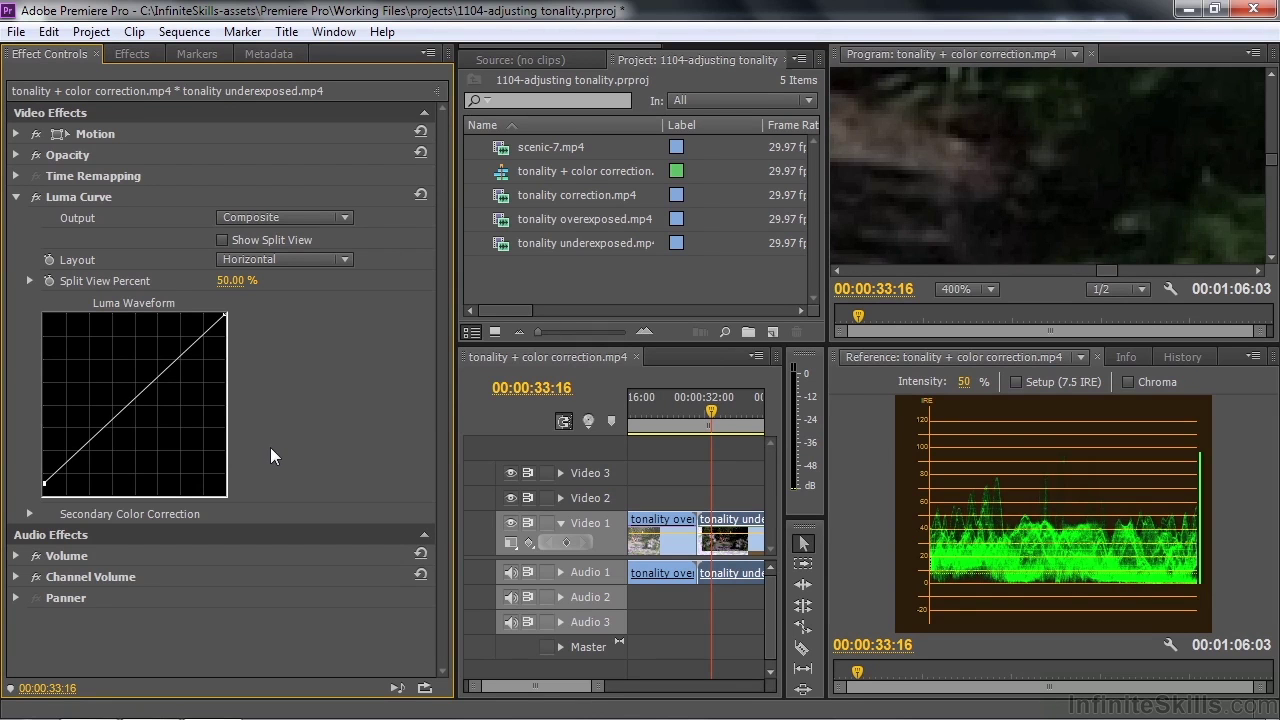
key("ctrl+z")
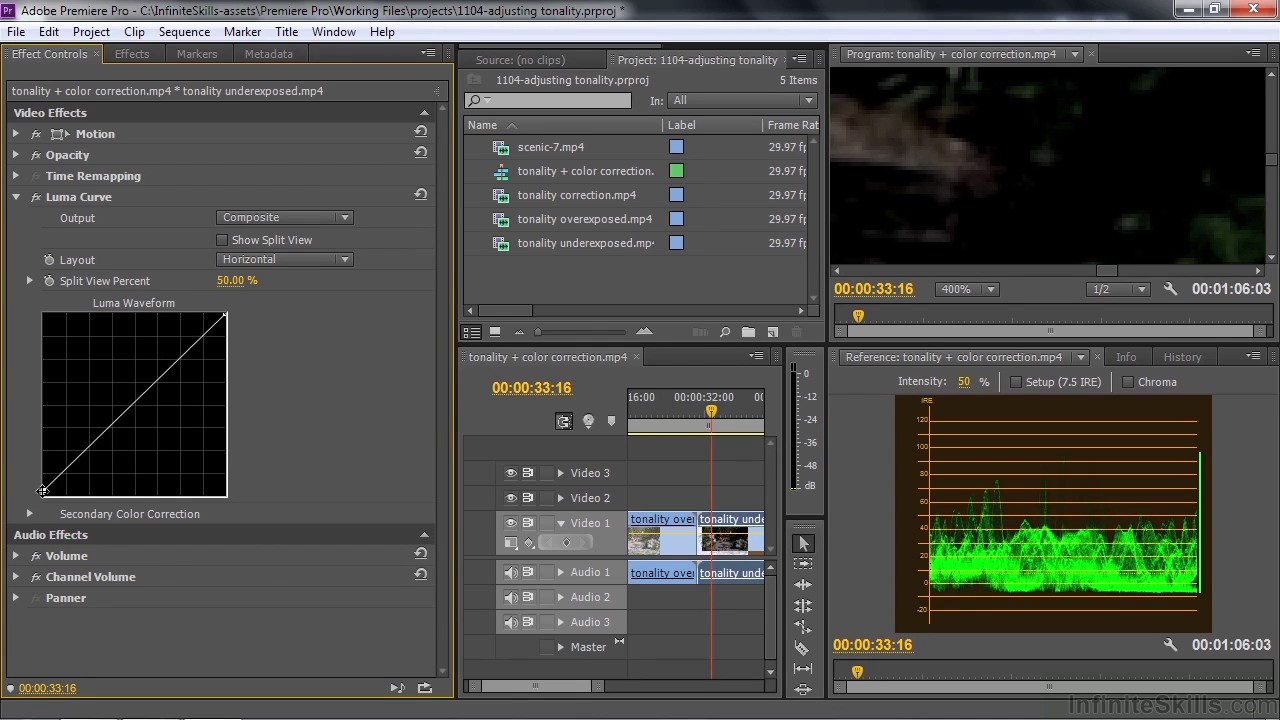
left_click_drag(42, 492, 43, 482)
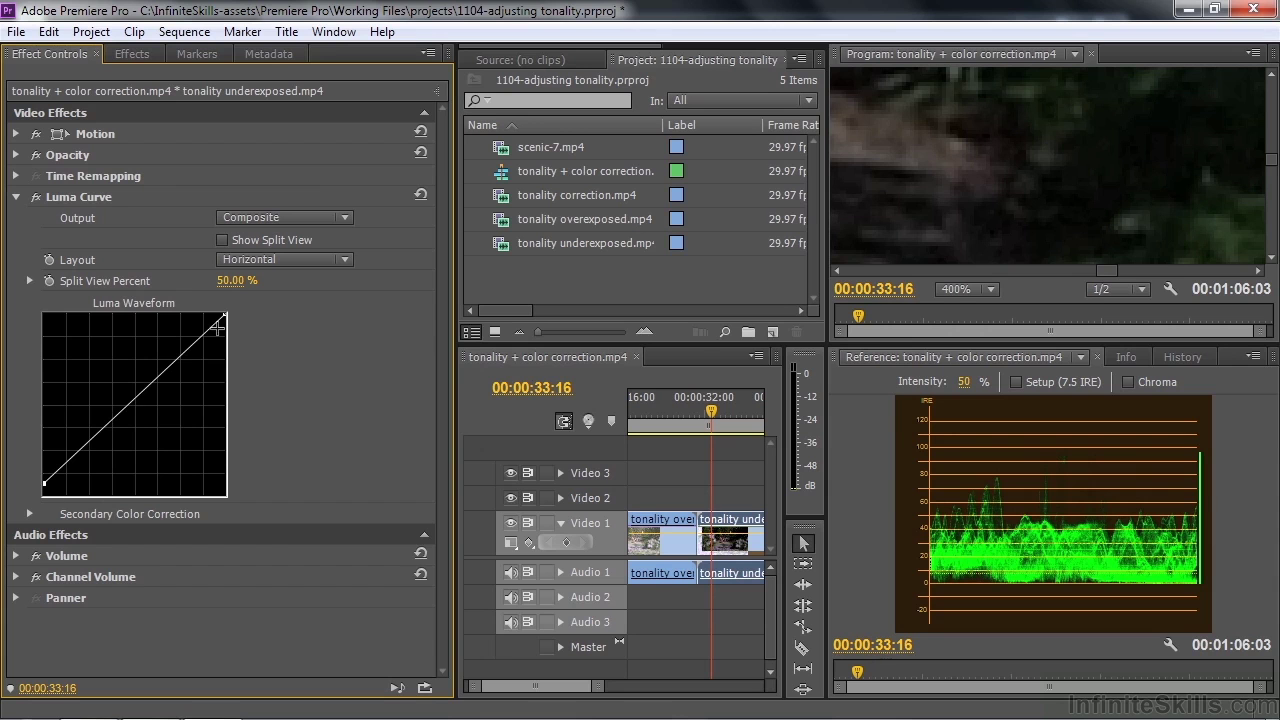
left_click(985, 289)
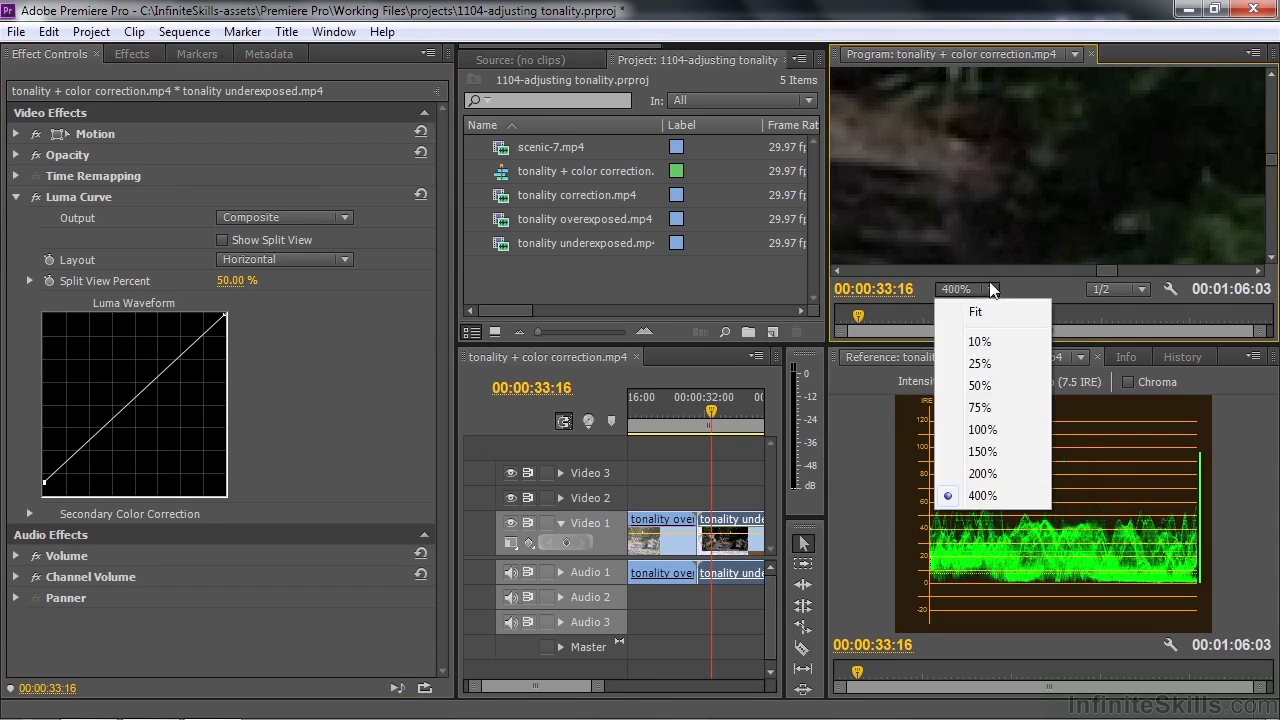
left_click(988, 313)
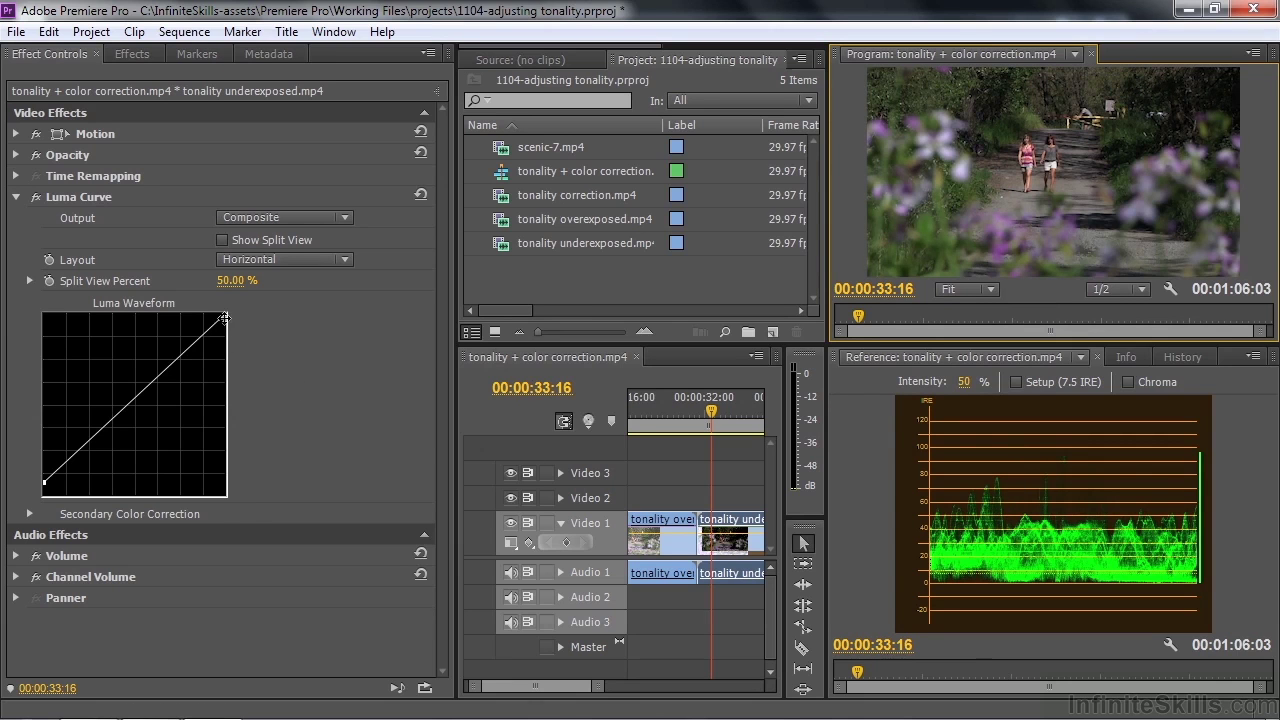
left_click_drag(226, 315, 185, 311)
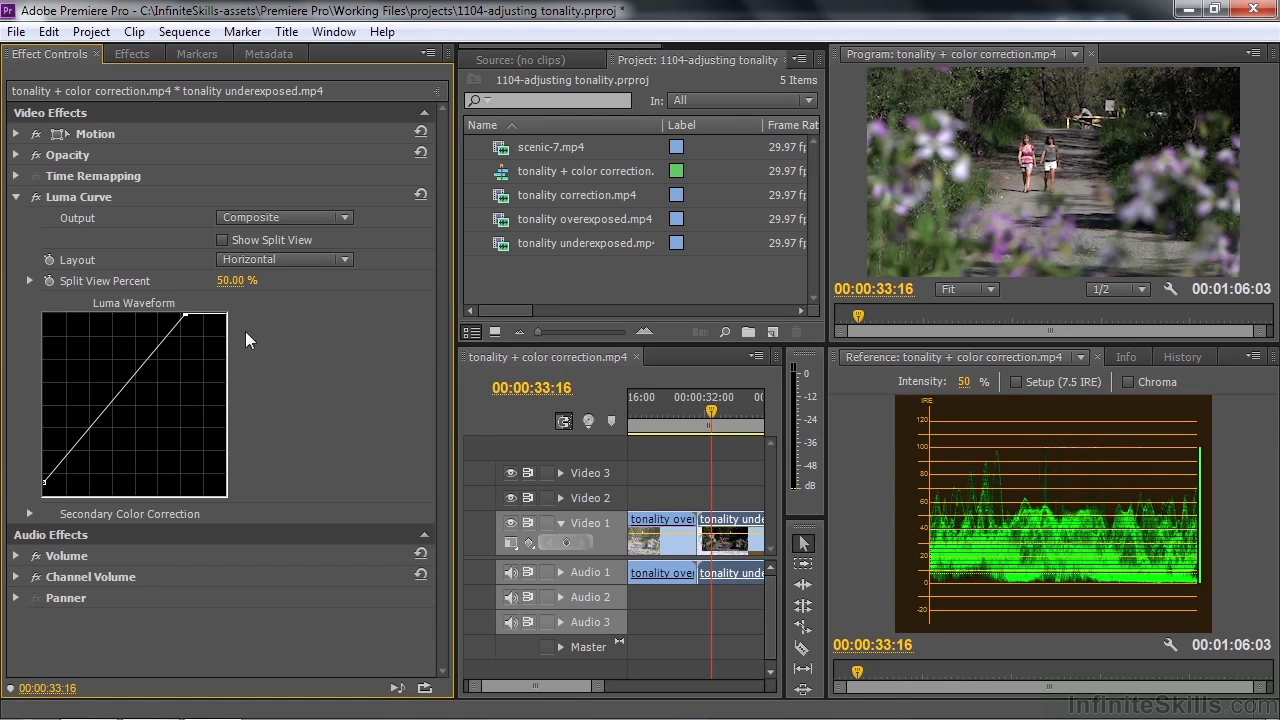
left_click_drag(186, 318, 177, 315)
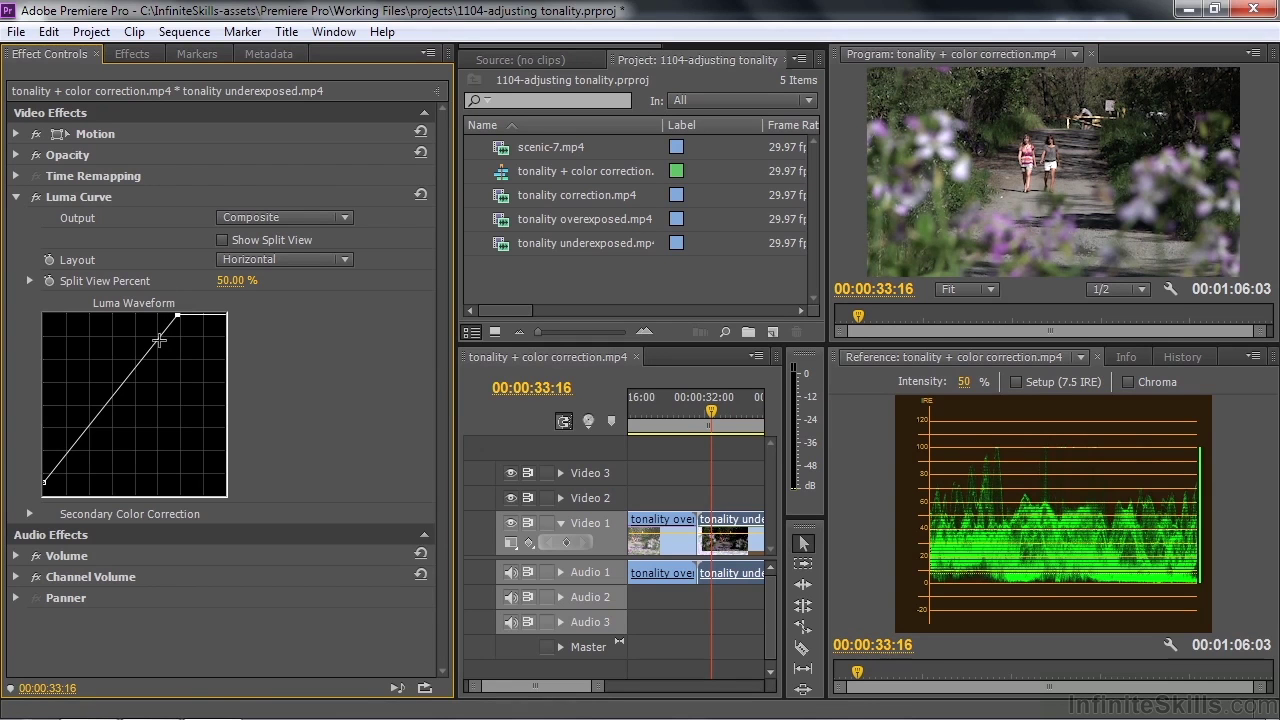
Step: Add a highlight point, a shadow point and a slightly raised midtone point to the underexposed clip's luma curve
left_click_drag(157, 338, 154, 335)
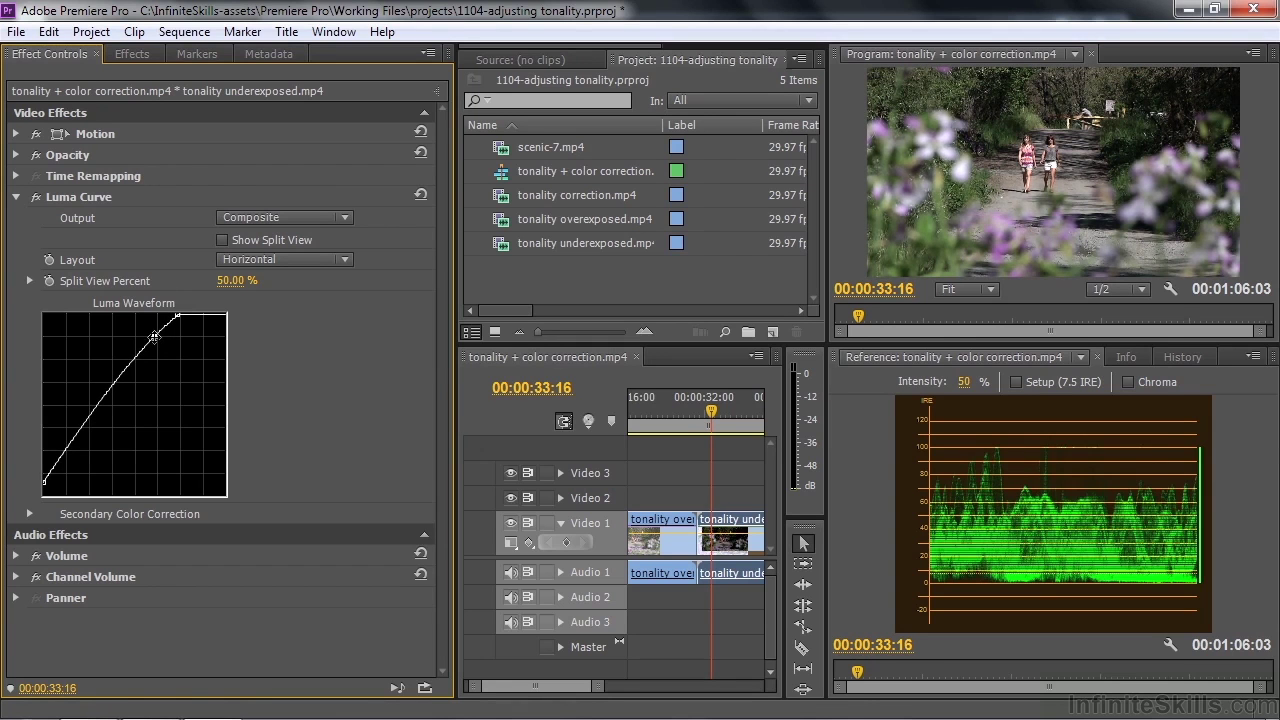
left_click_drag(62, 456, 65, 457)
left_click_drag(106, 394, 96, 394)
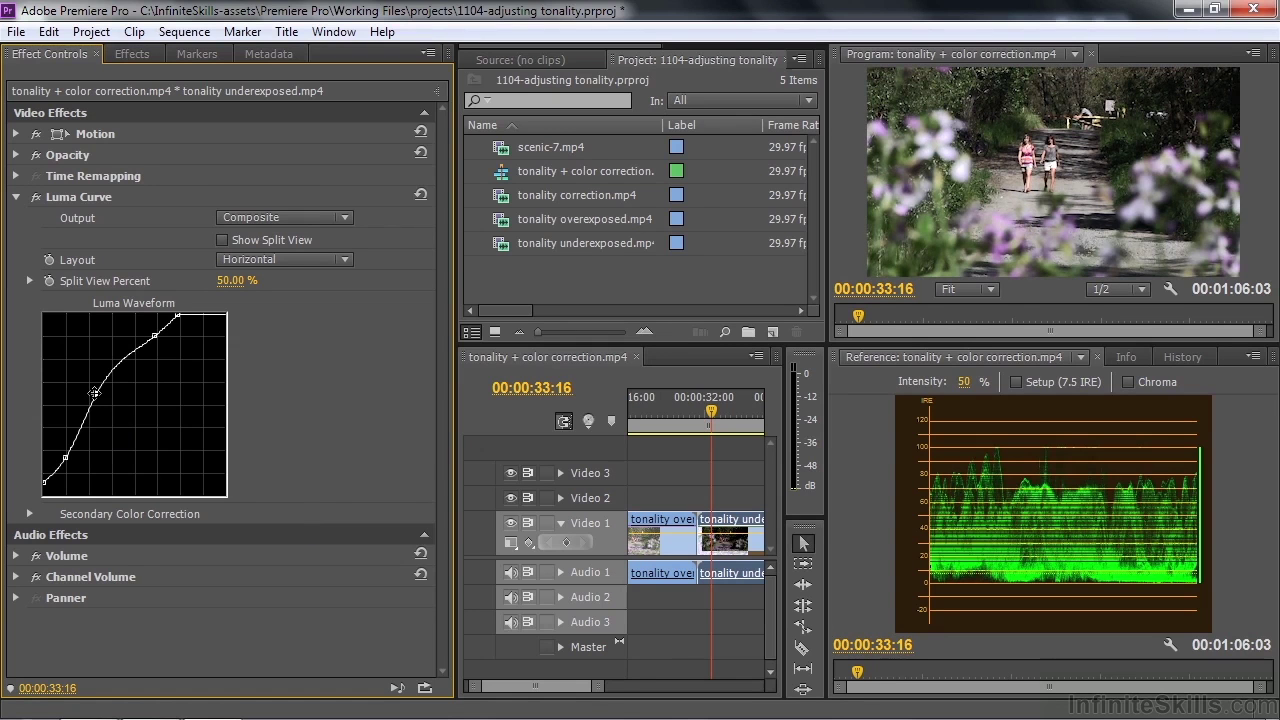
left_click_drag(94, 393, 15, 372)
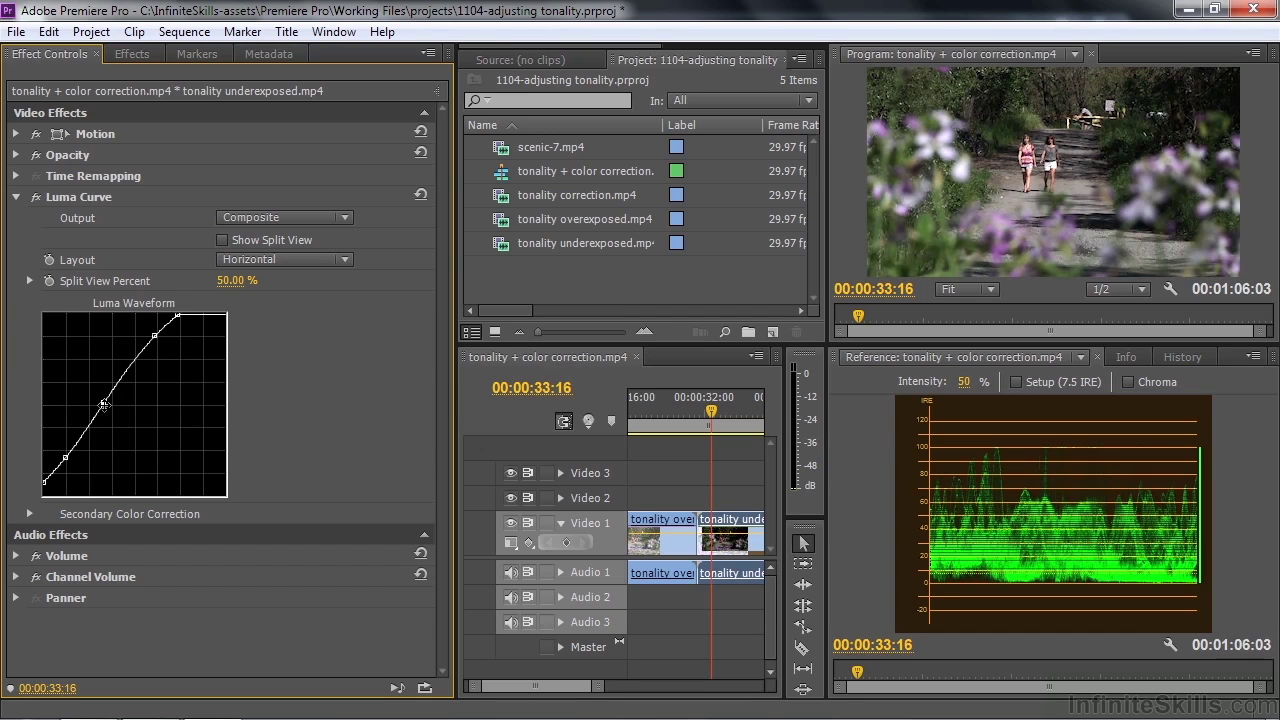
left_click_drag(108, 398, 96, 238)
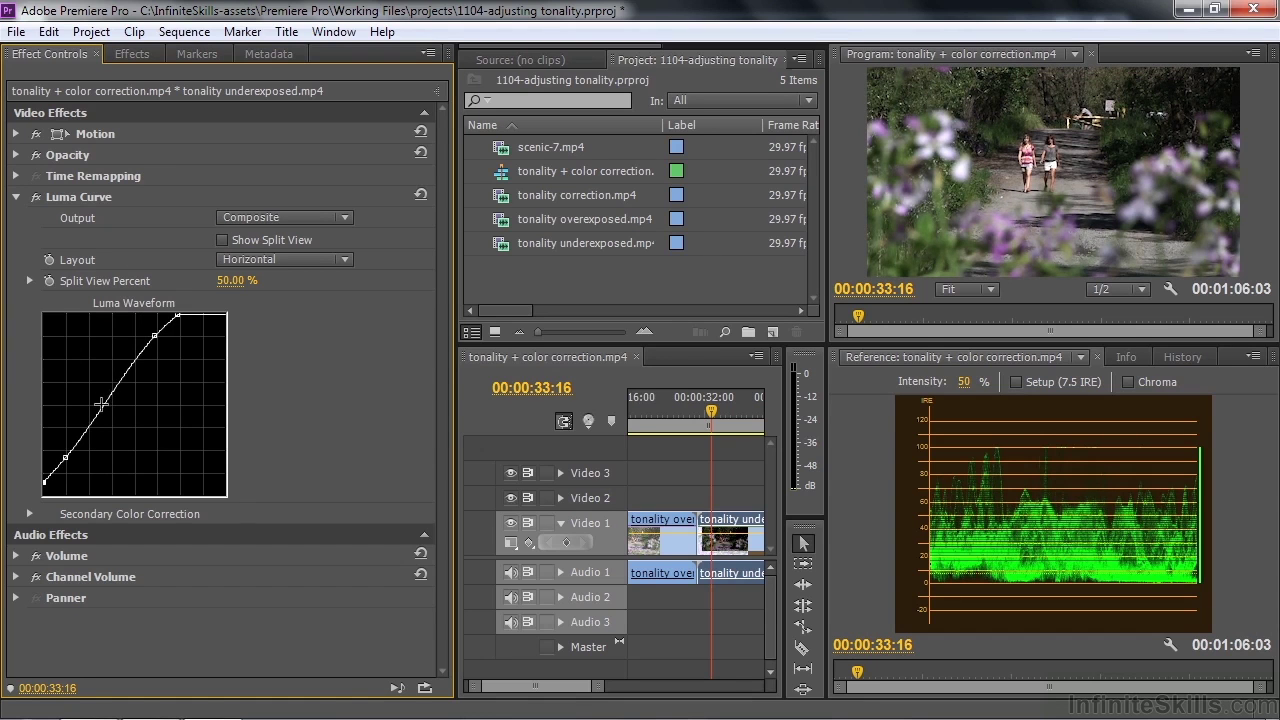
left_click_drag(105, 400, 98, 401)
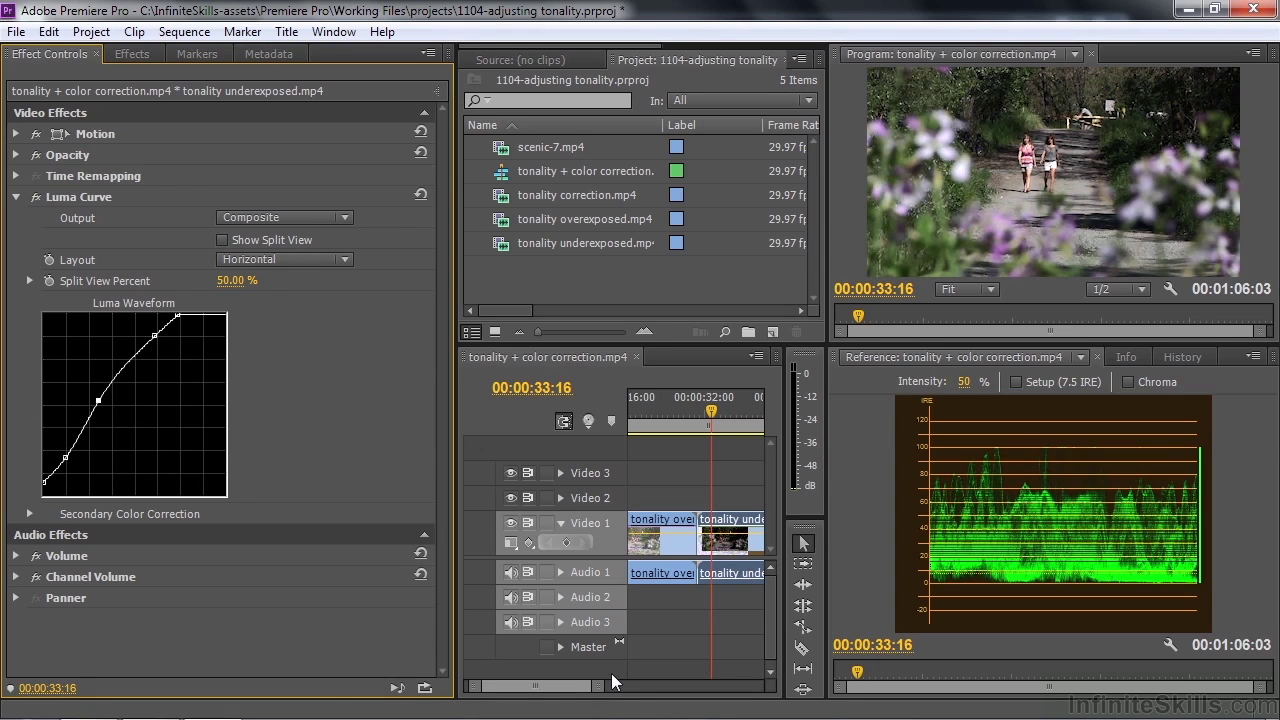
Step: Move the playhead to 00:00:54:09 and select the tonality correction.mp4 clip in the sequence
key("Down")
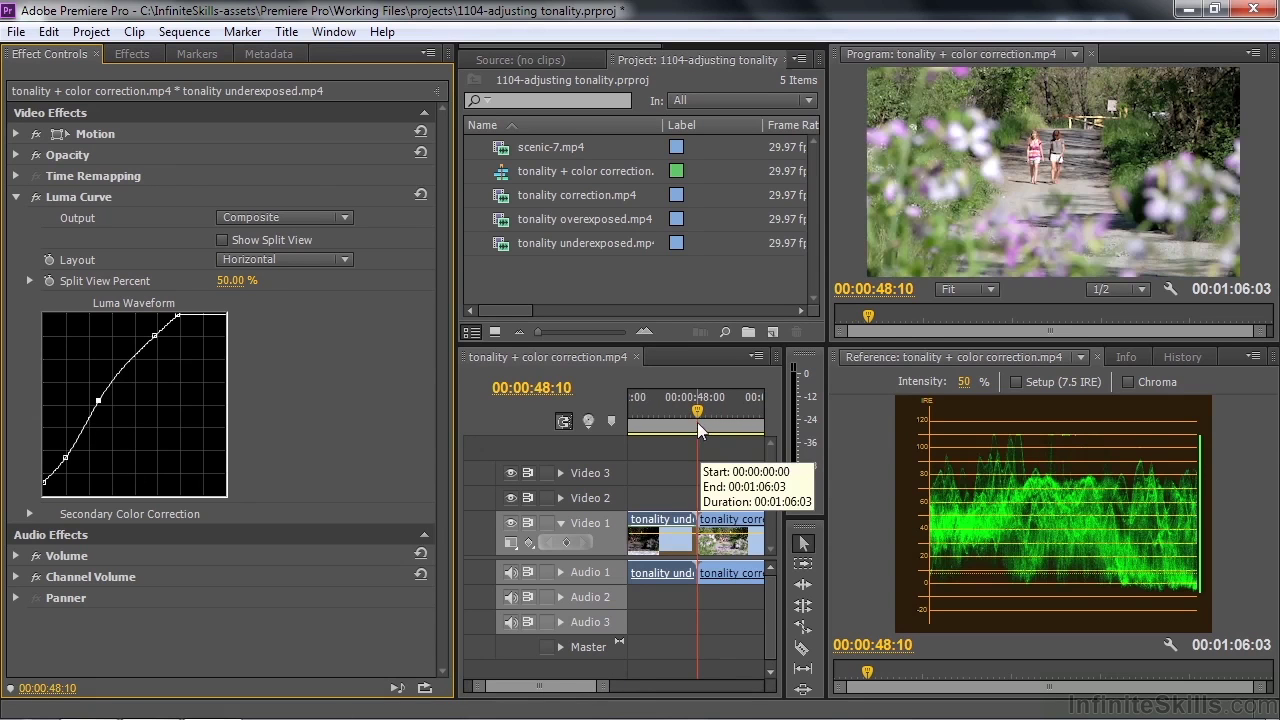
left_click_drag(697, 408, 726, 422)
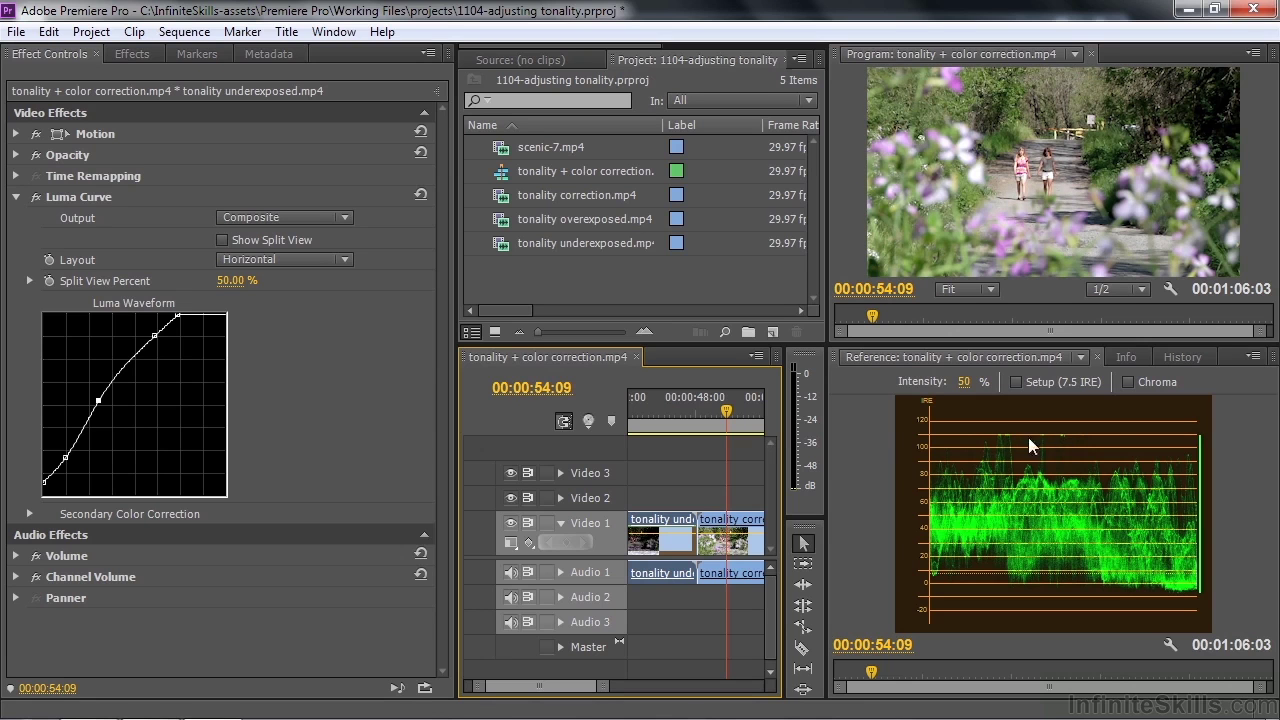
left_click(727, 545)
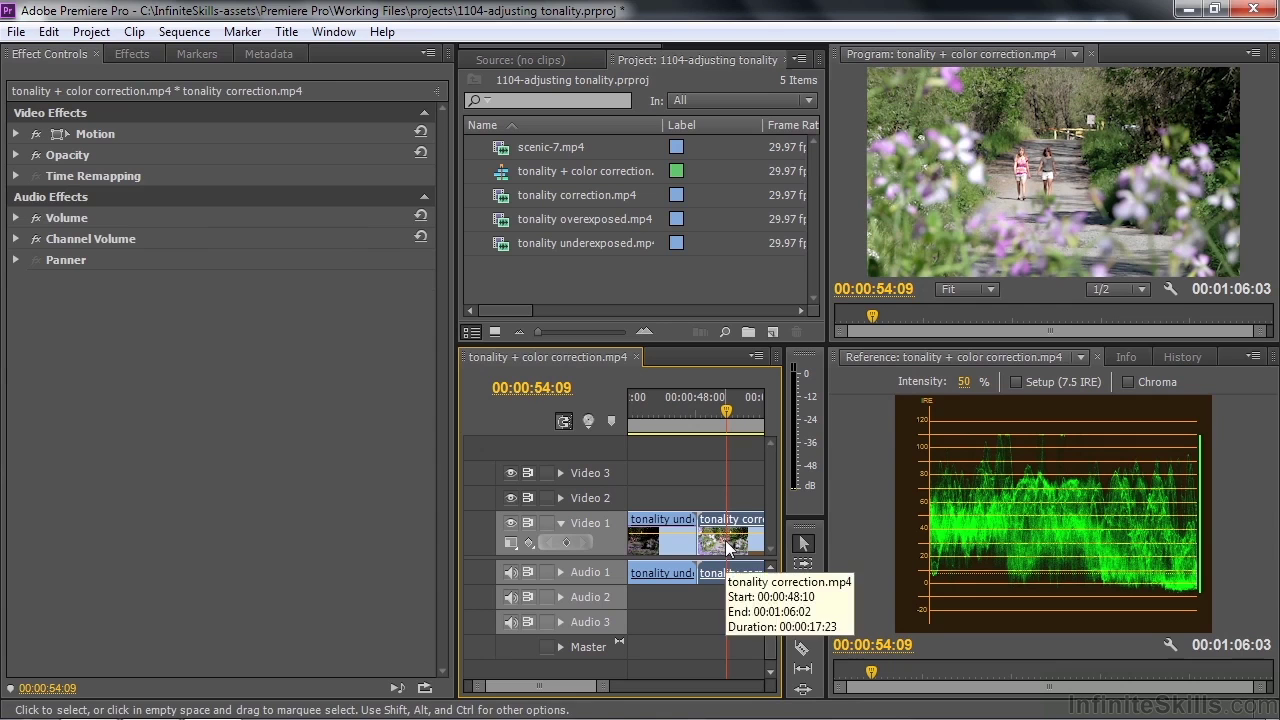
Step: Apply the Luma Curve effect to tonality correction.mp4 and show the effect's settings
left_click(133, 55)
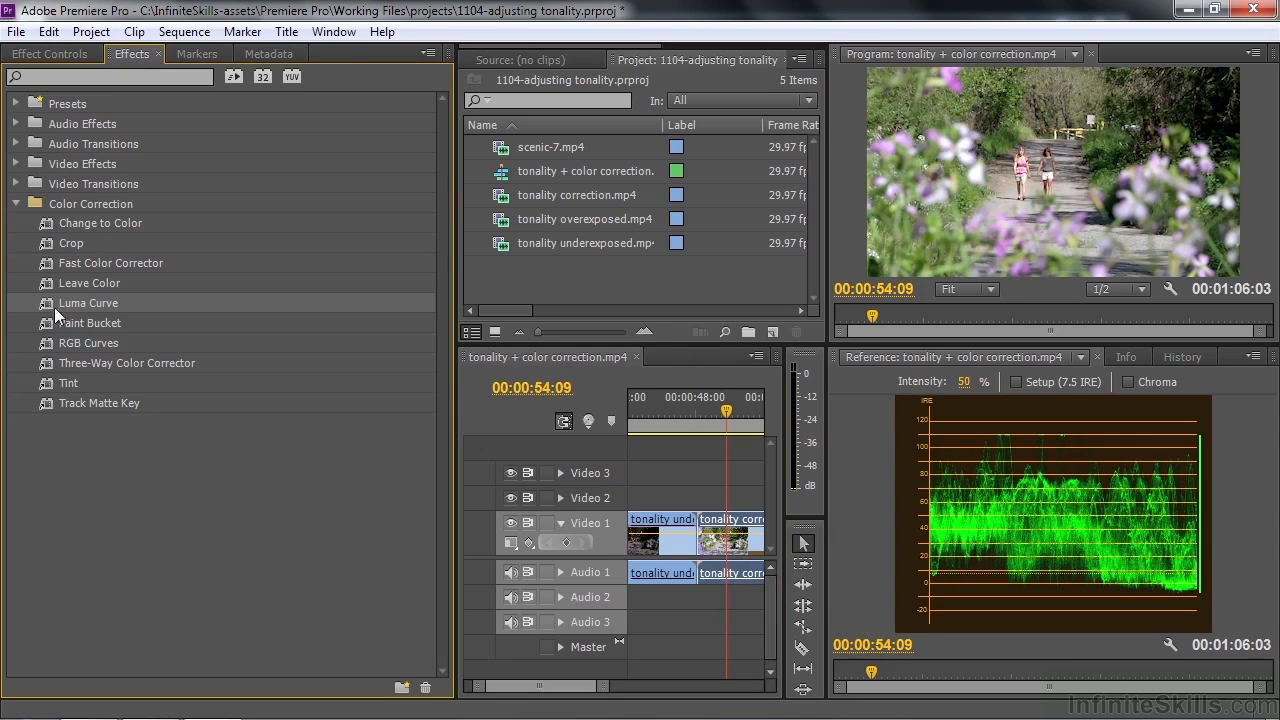
left_click_drag(44, 301, 728, 535)
left_click(48, 52)
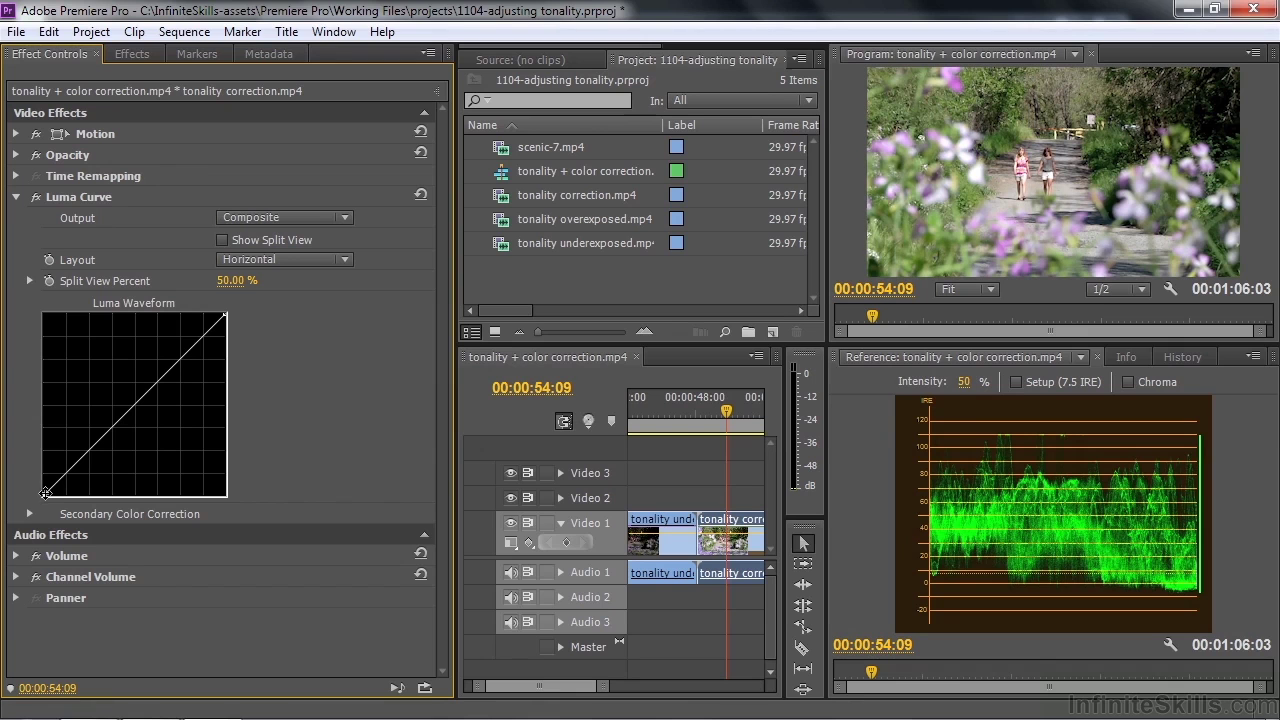
Step: Raise the black end and lower the white end of the tonality correction.mp4 clip's luma curve slightly
left_click_drag(45, 493, 47, 487)
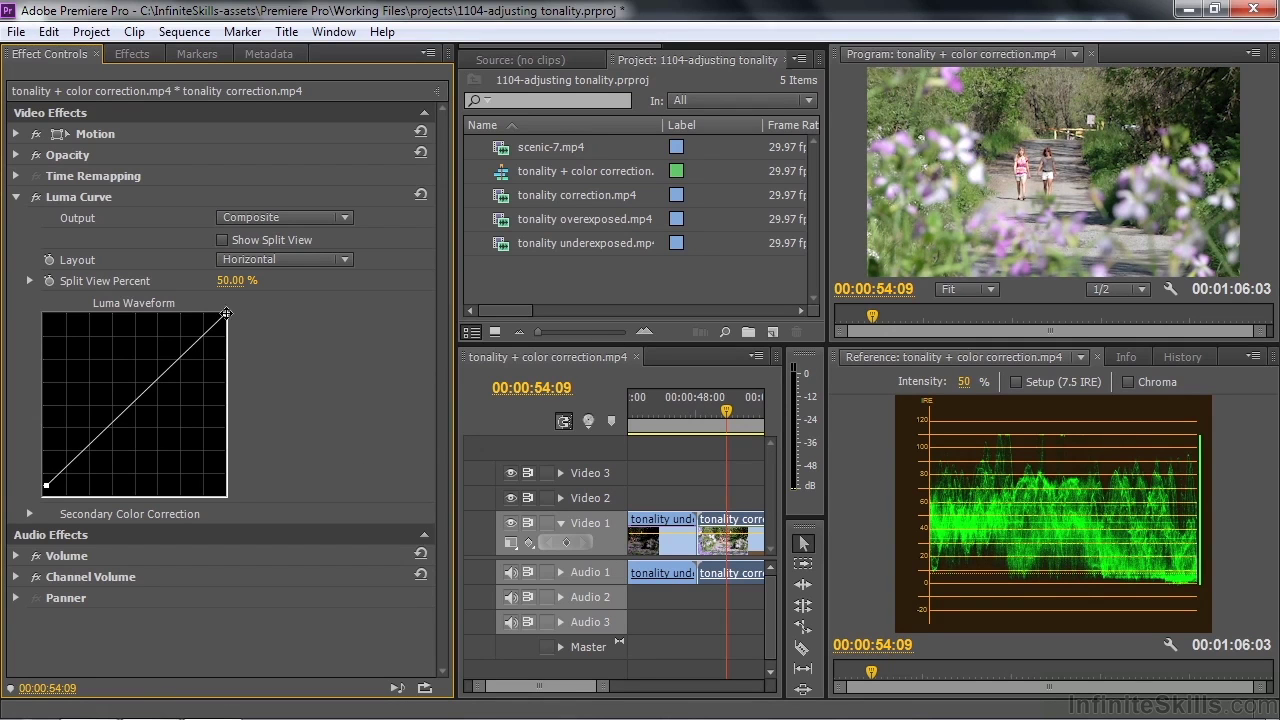
left_click_drag(223, 318, 223, 331)
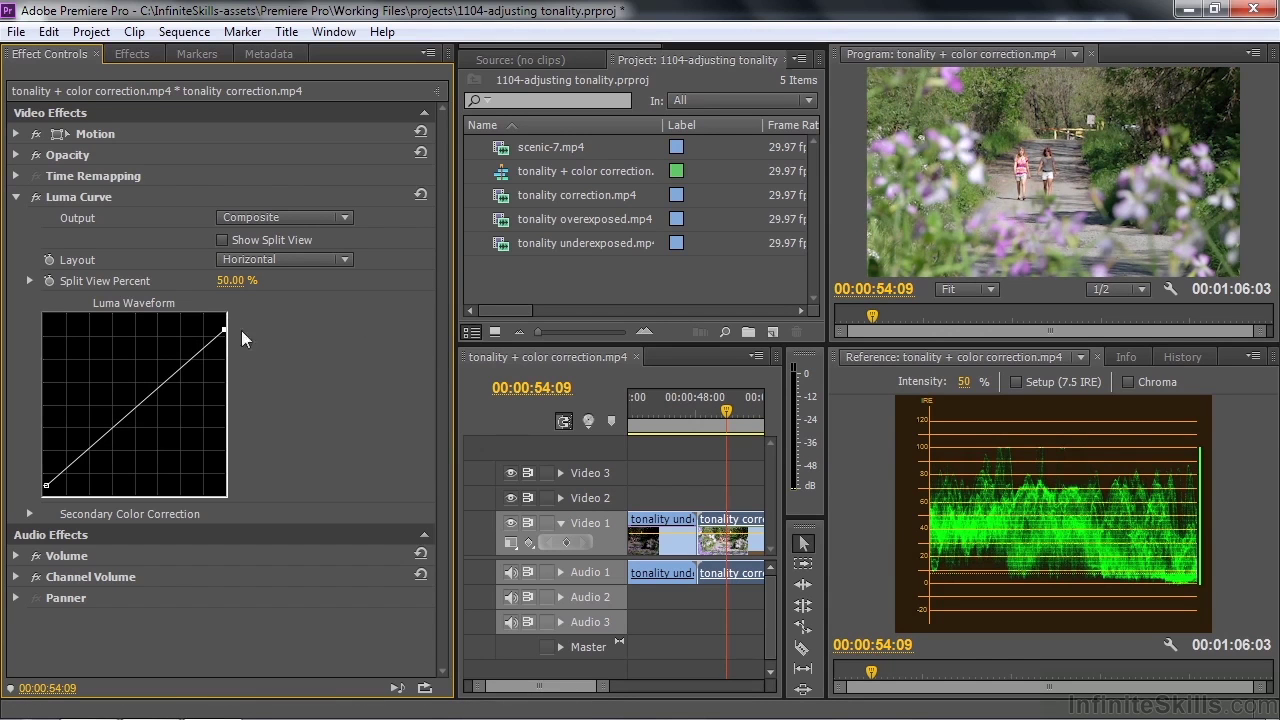
Step: Add a highlight point, a shadow point and a slightly lowered midtone point to the luma curve of tonality correction.mp4
left_click(199, 349)
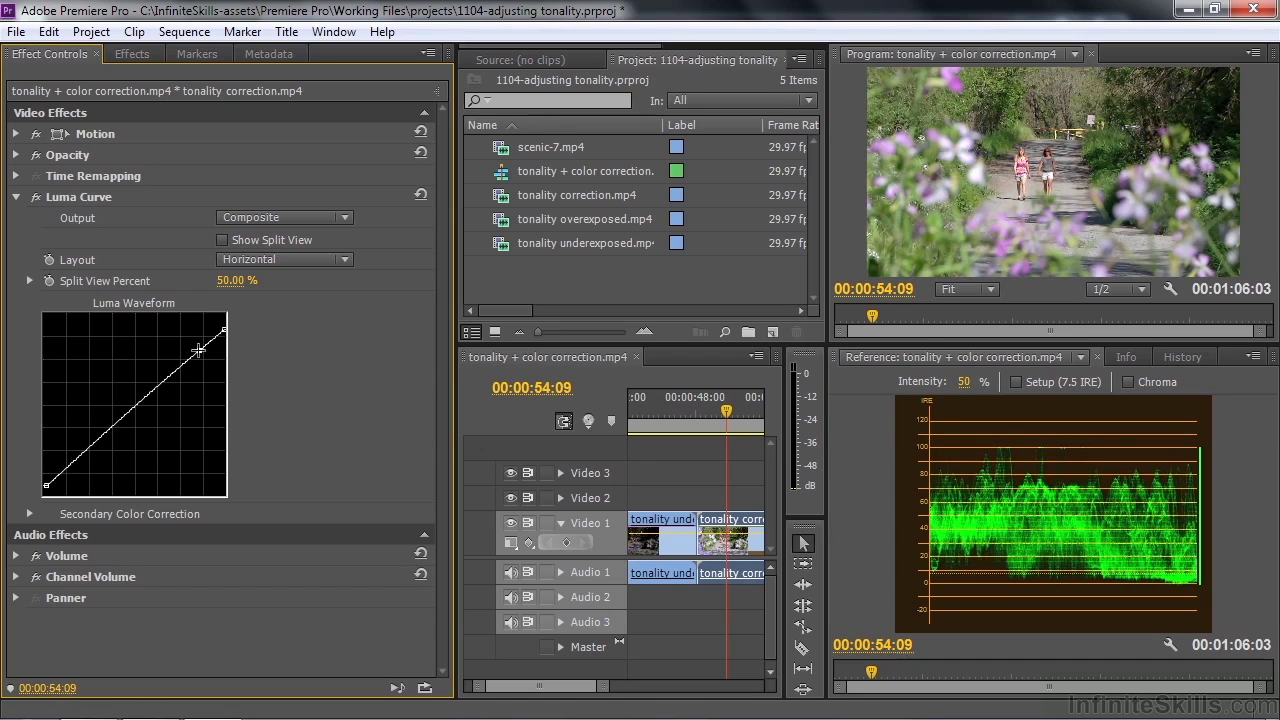
left_click(70, 463)
left_click_drag(70, 463, 73, 466)
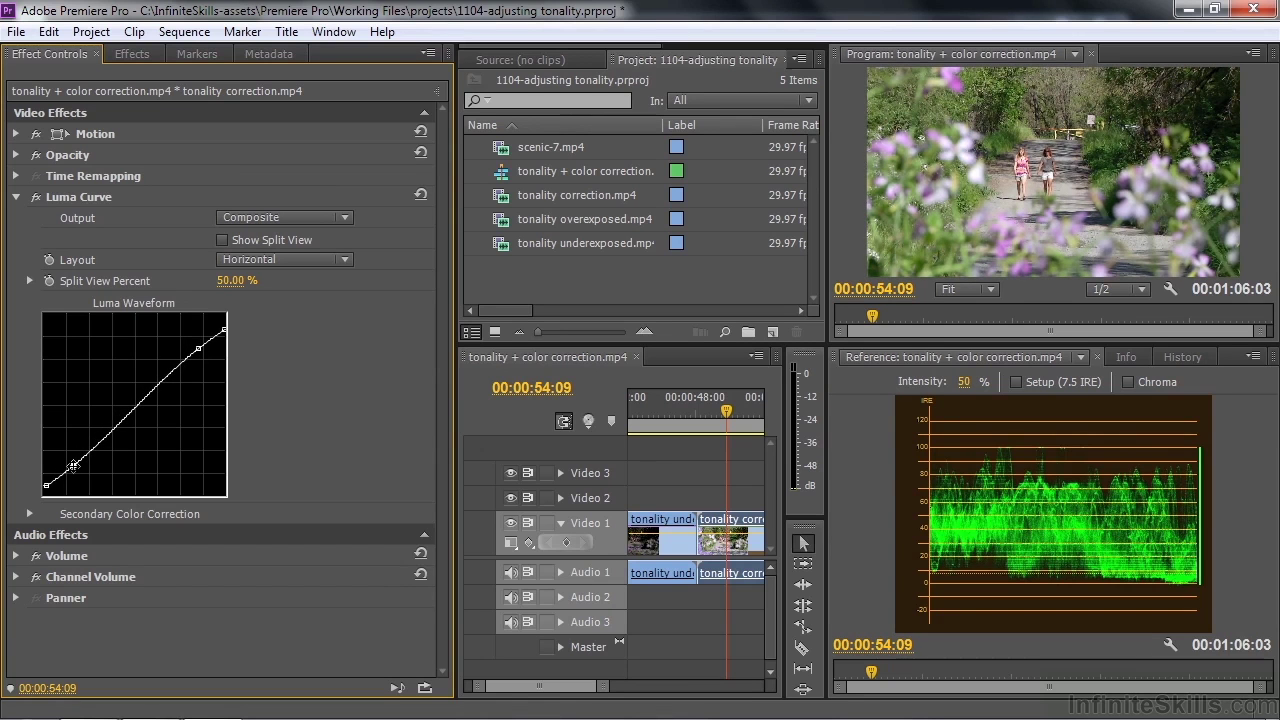
left_click(130, 412)
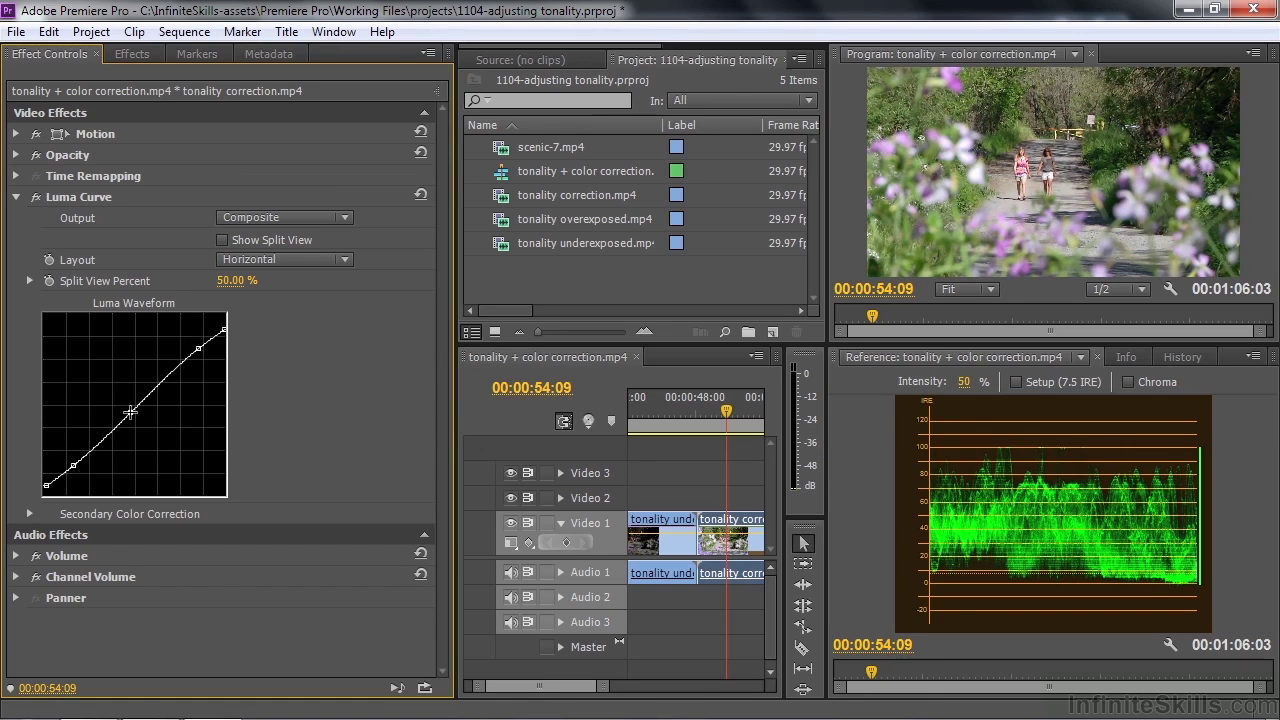
left_click_drag(130, 412, 135, 418)
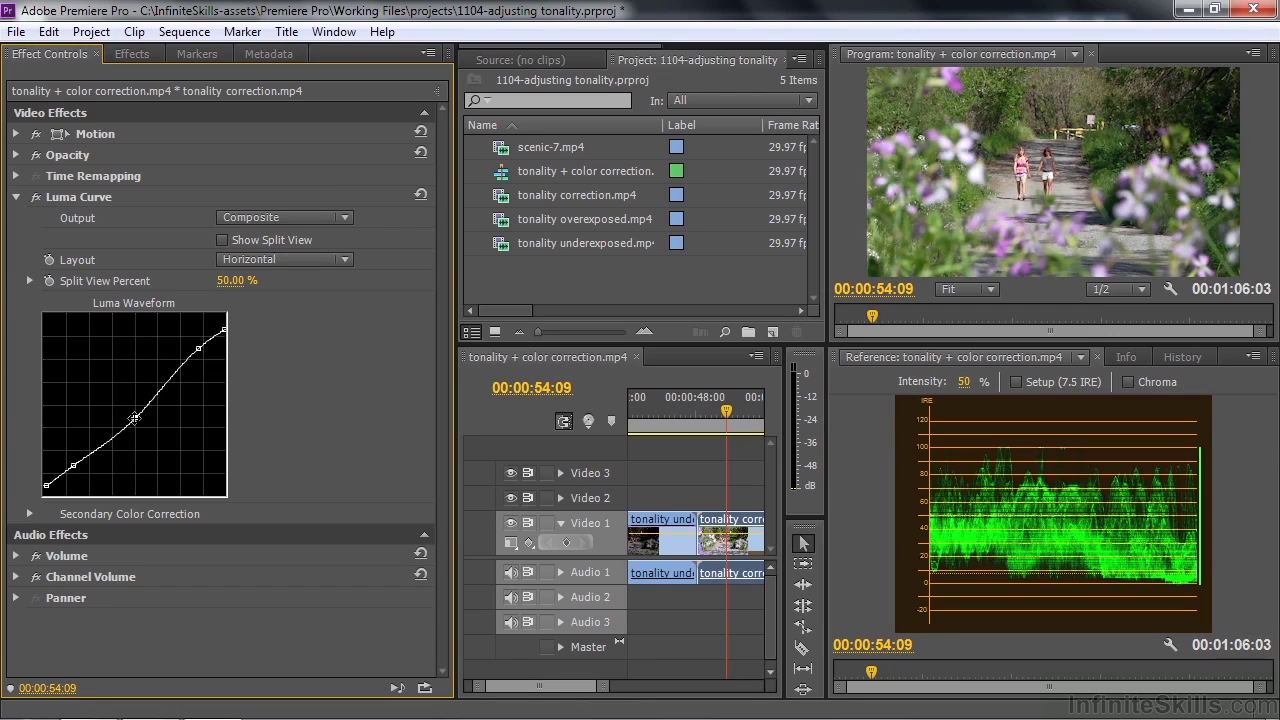